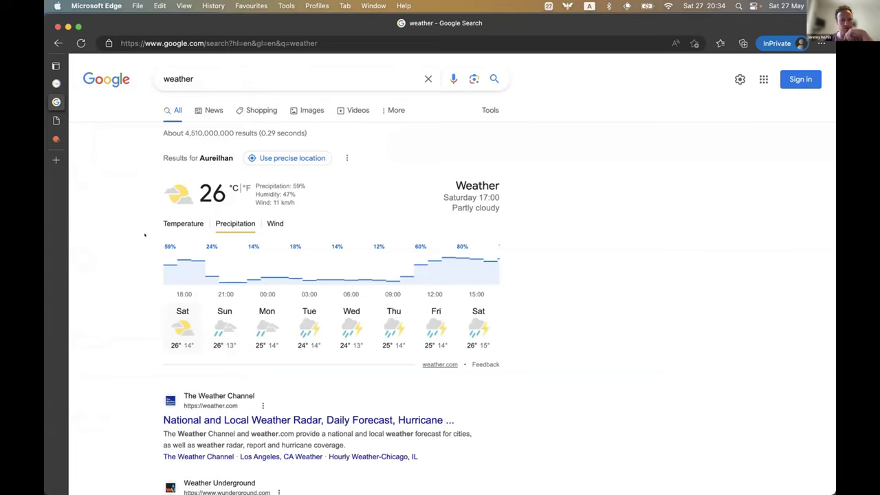
# View the temperature and precipitation charts in the Google weather forecast.
pyautogui.scroll(-3, 145, 235)
pyautogui.click(185, 140)
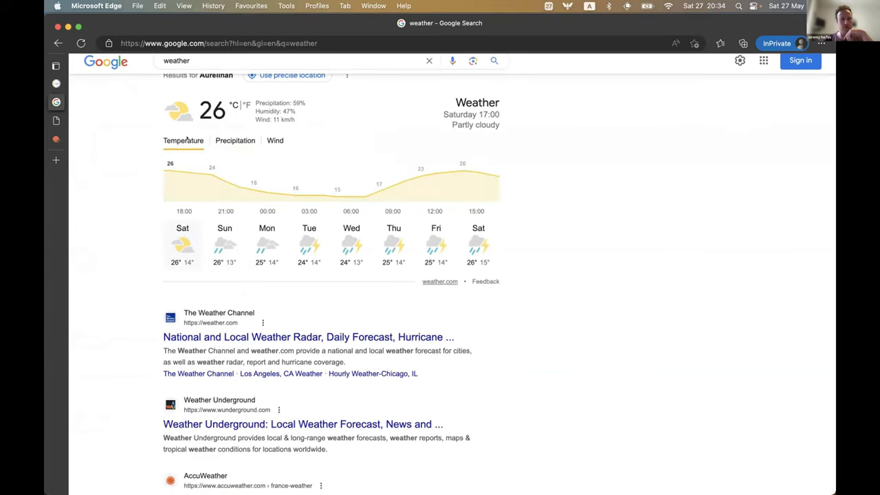
pyautogui.click(225, 137)
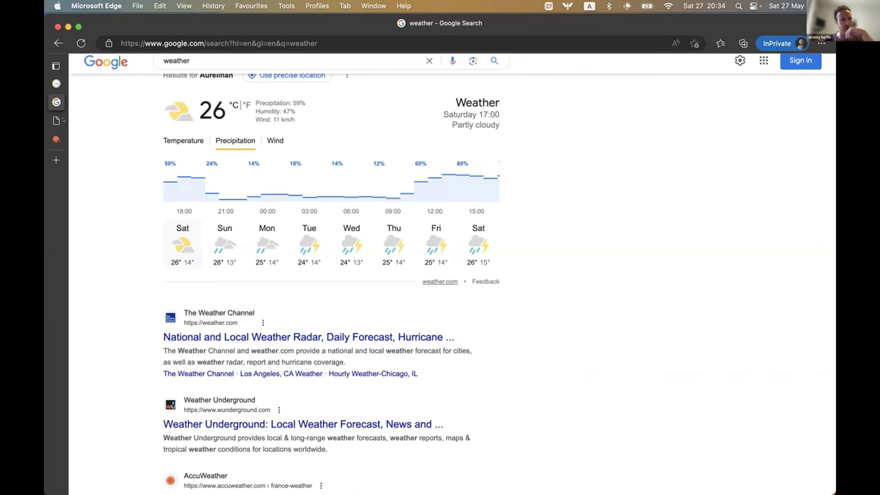
# Switch to the Mosaic page, review and collapse the weather data's current and daily groups, and compare with the Google forecast.
pyautogui.moveTo(62, 119)
pyautogui.hotkey('ctrl', 'Tab')
pyautogui.hotkey('ctrl', 'Tab')
pyautogui.hotkey('ctrl', 'Tab')
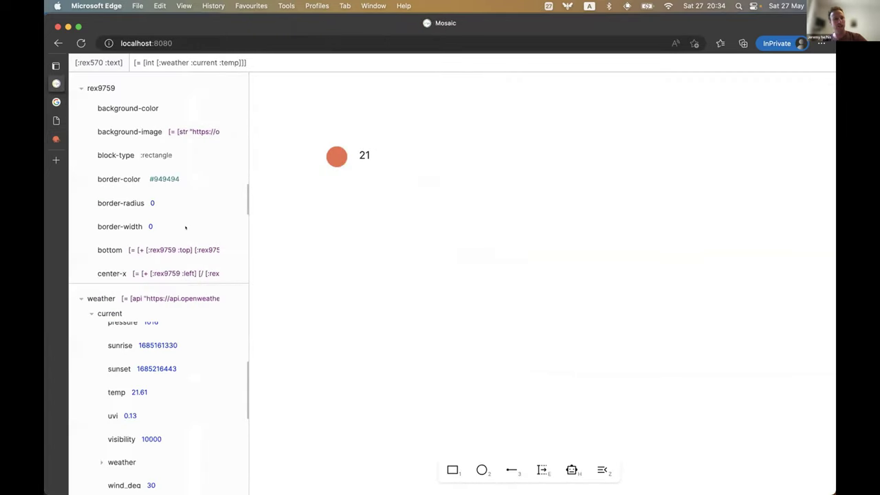
pyautogui.click(107, 316)
pyautogui.click(103, 338)
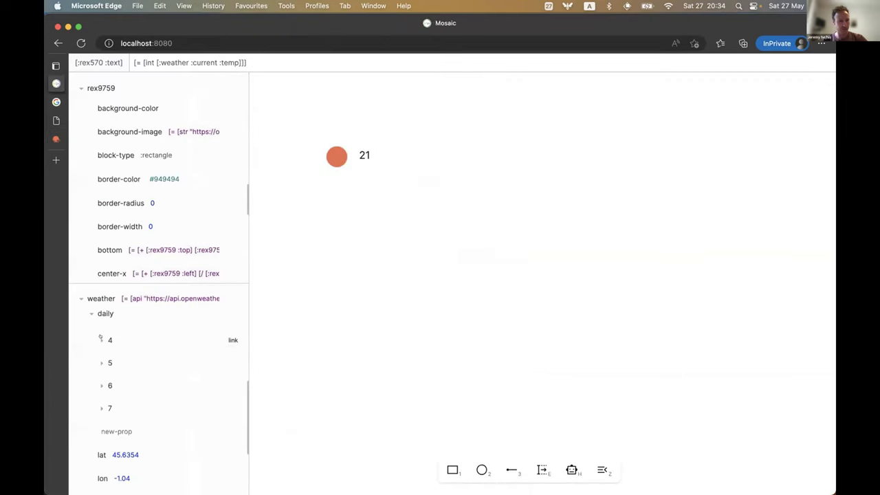
pyautogui.click(102, 338)
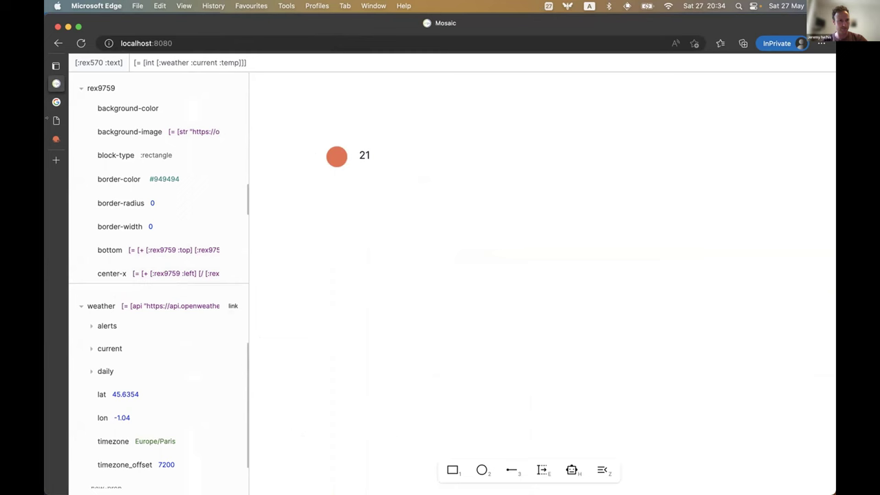
pyautogui.click(102, 102)
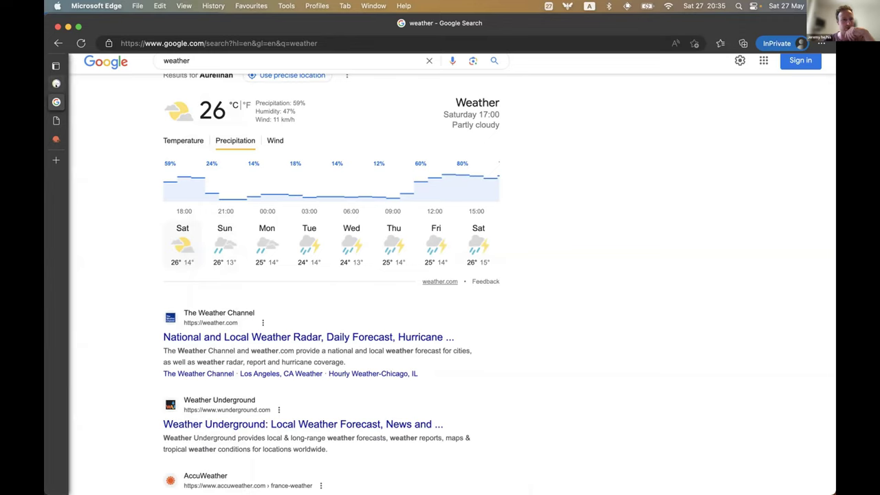
pyautogui.click(72, 83)
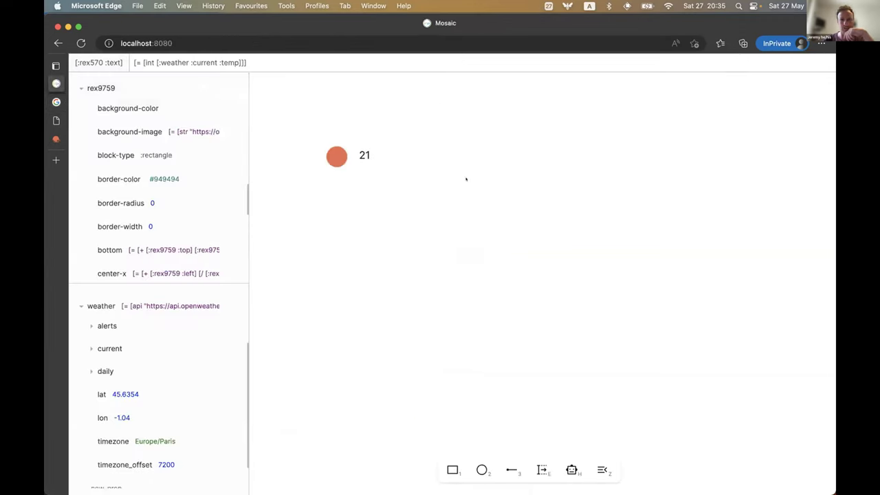
# Remove hourly from the exclude parameter of the weather API formula, leaving only minutely excluded.
pyautogui.click(137, 304)
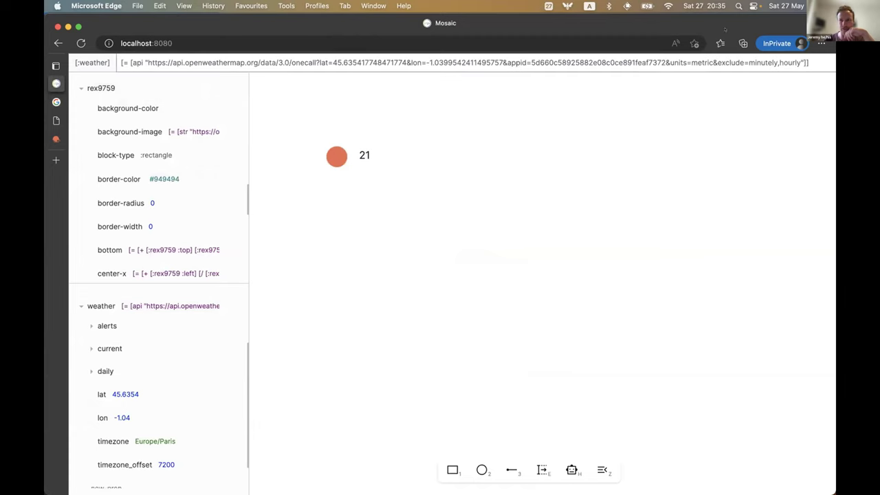
pyautogui.doubleClick(780, 62)
pyautogui.press('BackSpace')
pyautogui.press('BackSpace')
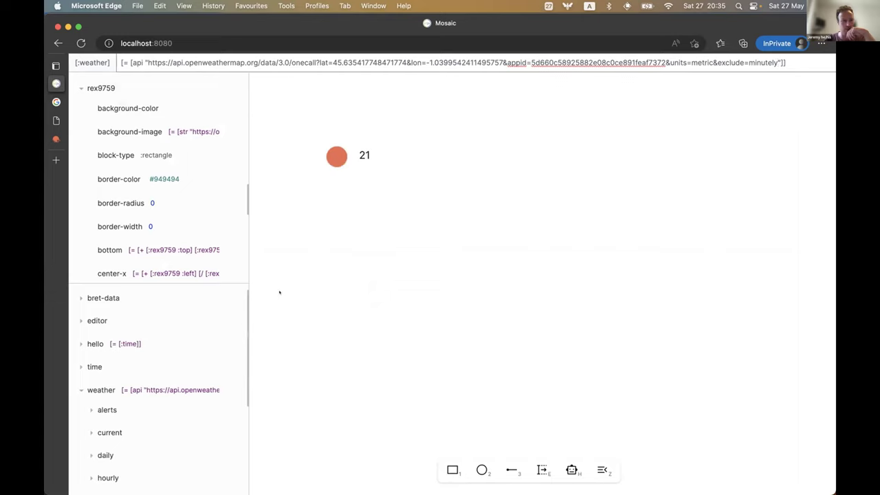
# Expand the hourly forecast in the weather data and examine the fields of its index entry and entry 0.
pyautogui.scroll(-5, 165, 337)
pyautogui.click(136, 341)
pyautogui.scroll(-1, 130, 347)
pyautogui.scroll(-3, 112, 366)
pyautogui.scroll(3, 112, 366)
pyautogui.scroll(-1, 100, 337)
pyautogui.scroll(1, 101, 337)
pyautogui.click(102, 342)
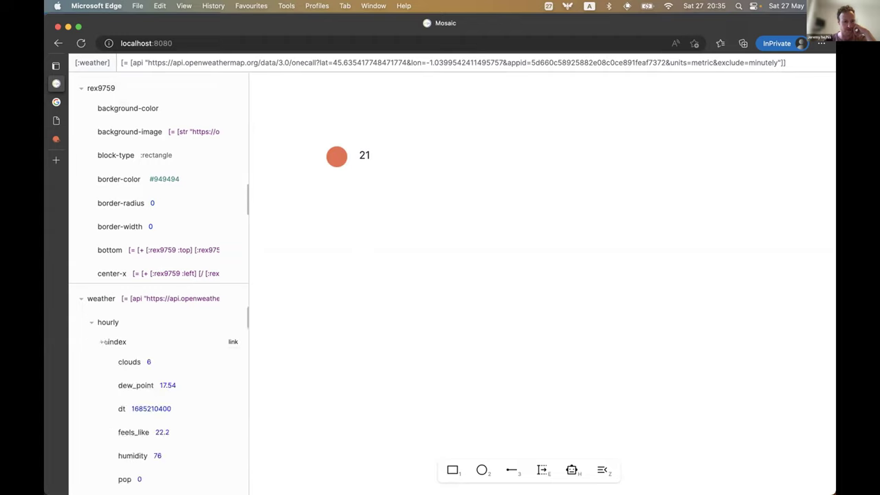
pyautogui.click(101, 342)
pyautogui.click(102, 364)
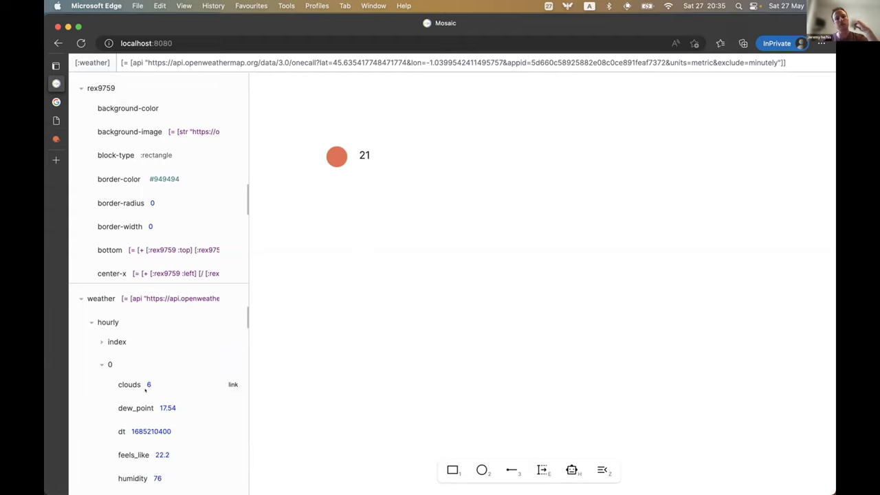
pyautogui.scroll(-1, 145, 390)
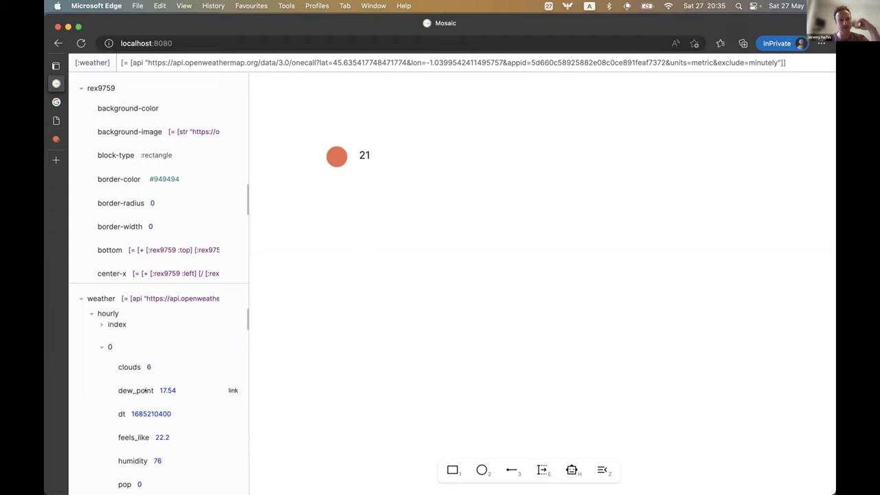
pyautogui.click(102, 346)
pyautogui.scroll(1, 112, 350)
pyautogui.click(110, 356)
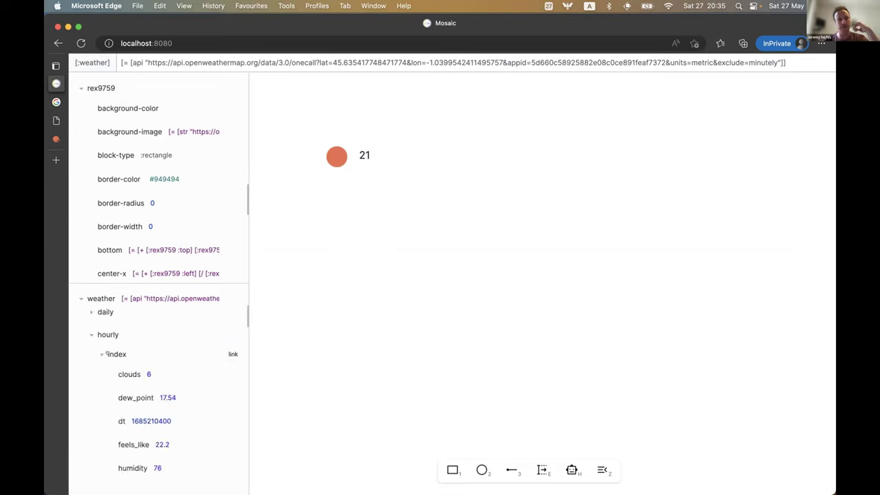
# Draw a small rectangle below the weather icon, aligned with its left edge, with its text linked to the hourly index humidity.
pyautogui.scroll(-2, 147, 360)
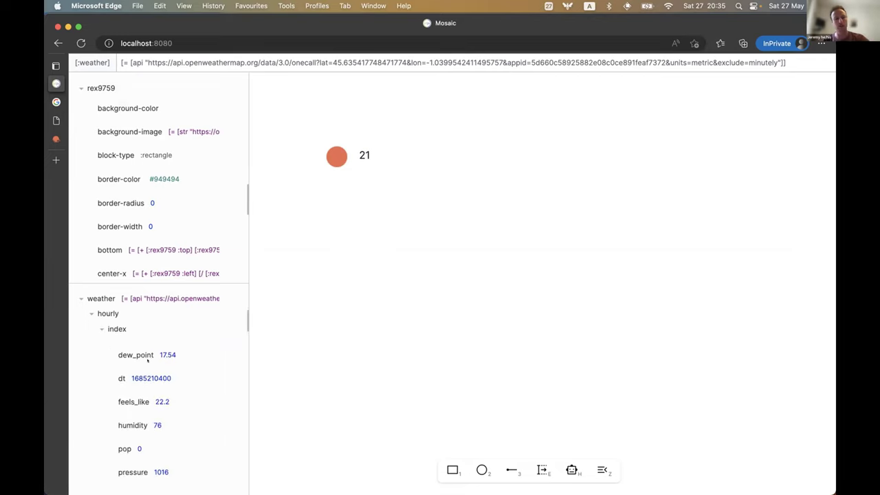
pyautogui.scroll(-3, 147, 359)
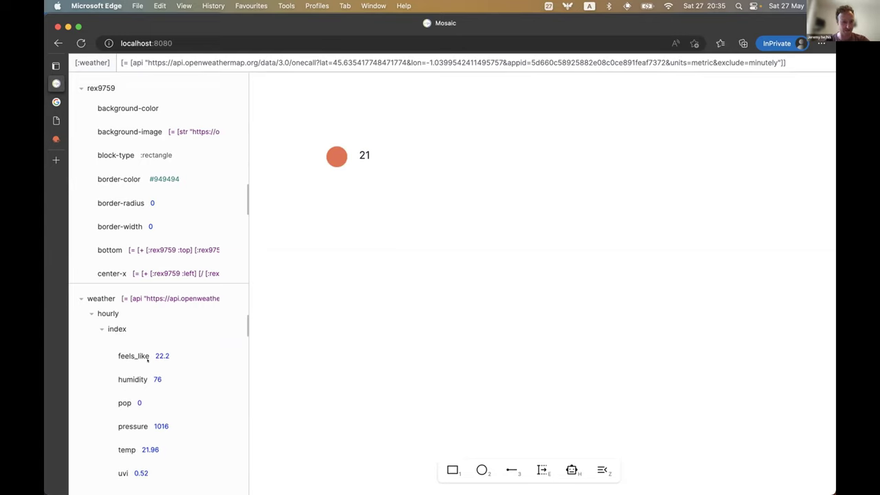
pyautogui.moveTo(130, 328)
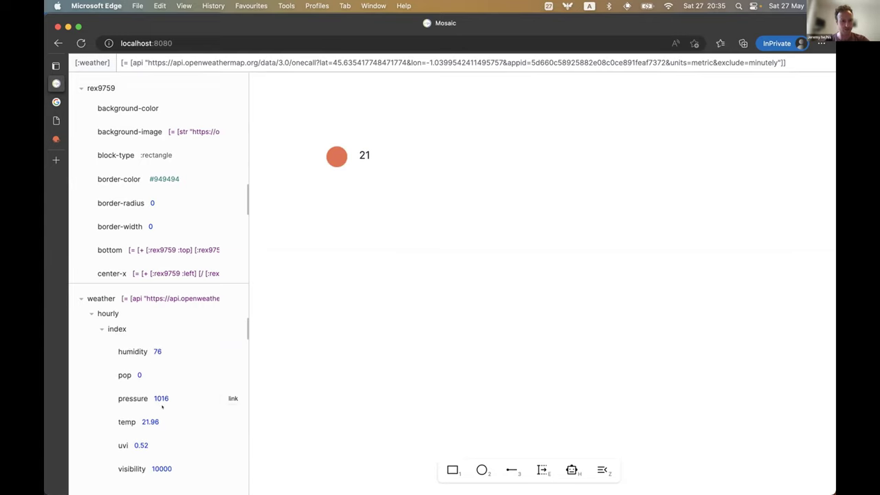
pyautogui.scroll(-1, 158, 402)
pyautogui.scroll(2, 162, 406)
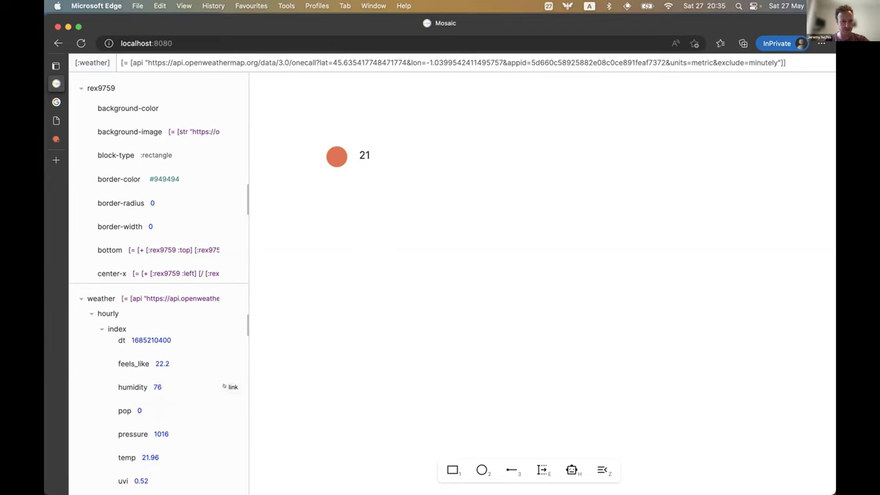
pyautogui.click(229, 387)
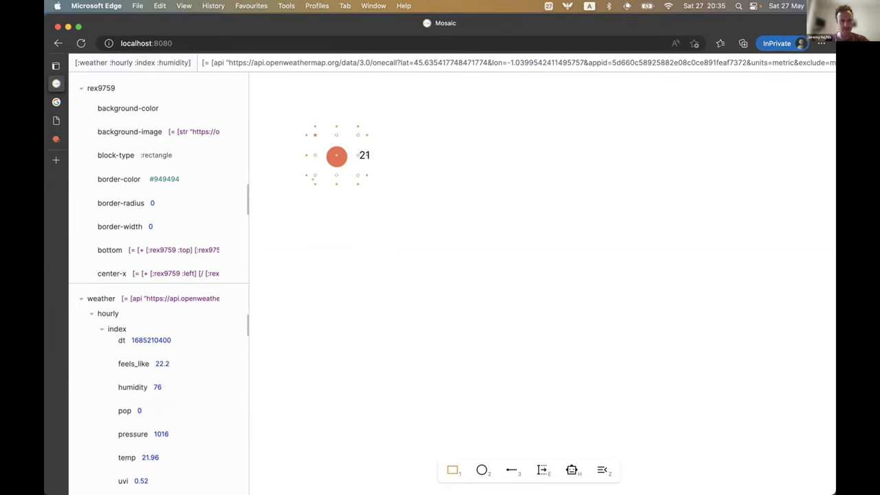
pyautogui.moveTo(314, 183); pyautogui.dragTo(327, 204)
# Set the humidity rectangle's repeat count to 24 and reduce it to 20.
pyautogui.scroll(-10, 157, 235)
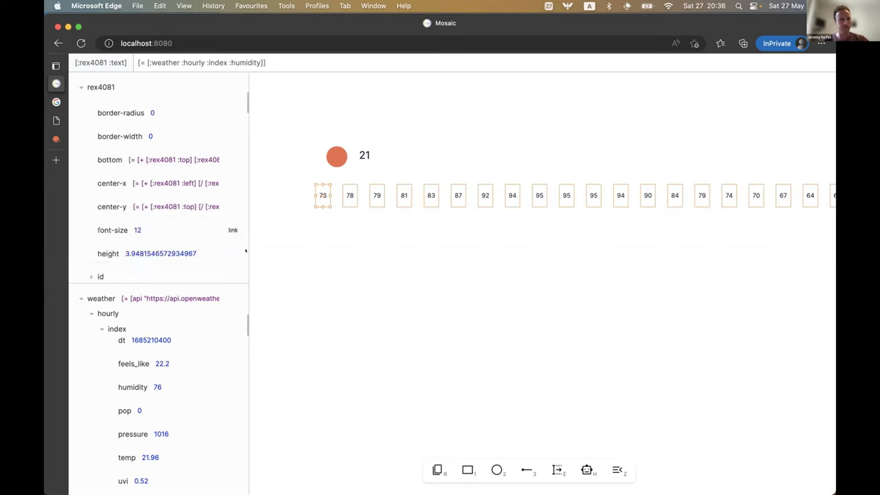
pyautogui.click(172, 167)
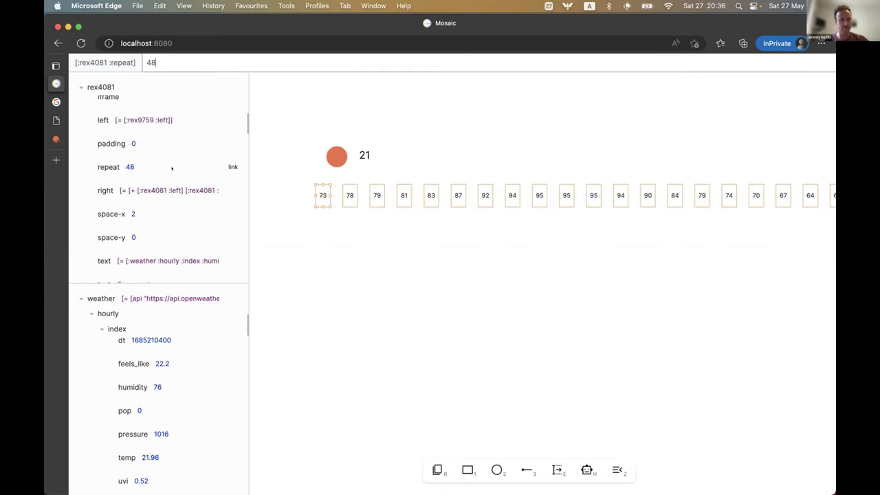
pyautogui.press('BackSpace')
pyautogui.press('BackSpace')
pyautogui.write('24')
pyautogui.press('Return')
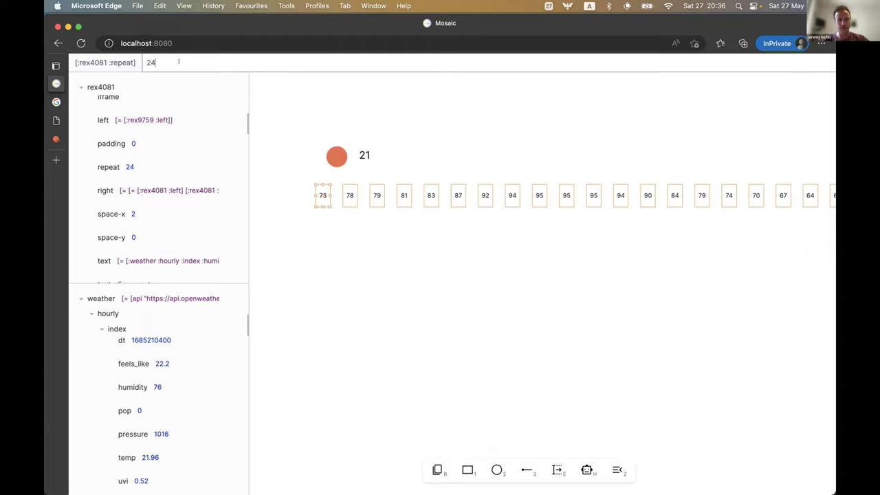
pyautogui.press('BackSpace')
pyautogui.write('0')
pyautogui.press('Return')
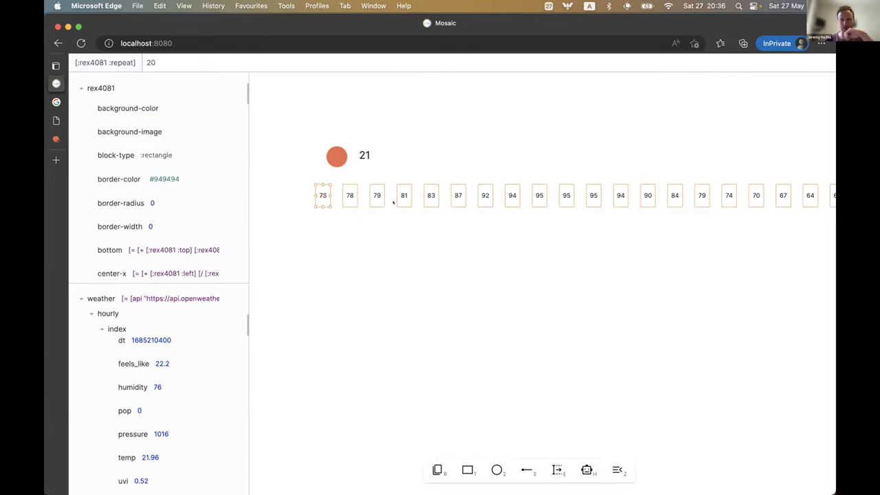
# Link the repeated rectangle's height to the weather data's hourly index humidity.
pyautogui.moveTo(164, 387)
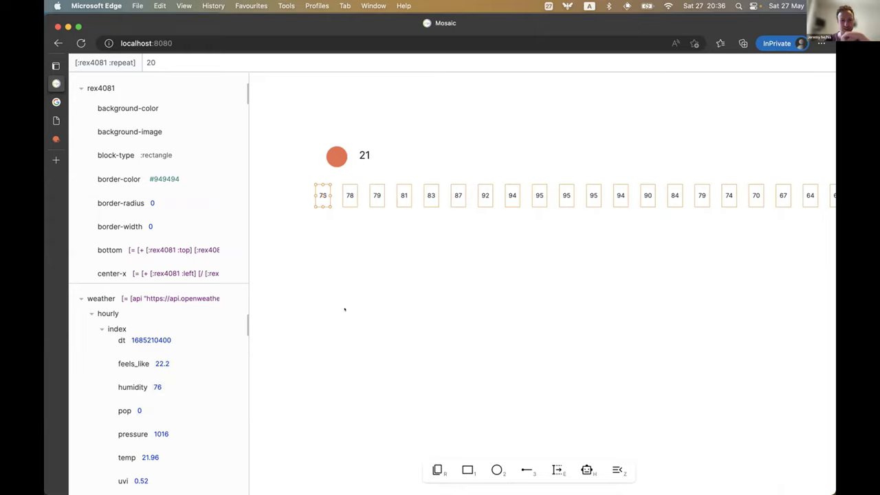
pyautogui.click(334, 219)
pyautogui.click(321, 194)
pyautogui.scroll(-6, 185, 211)
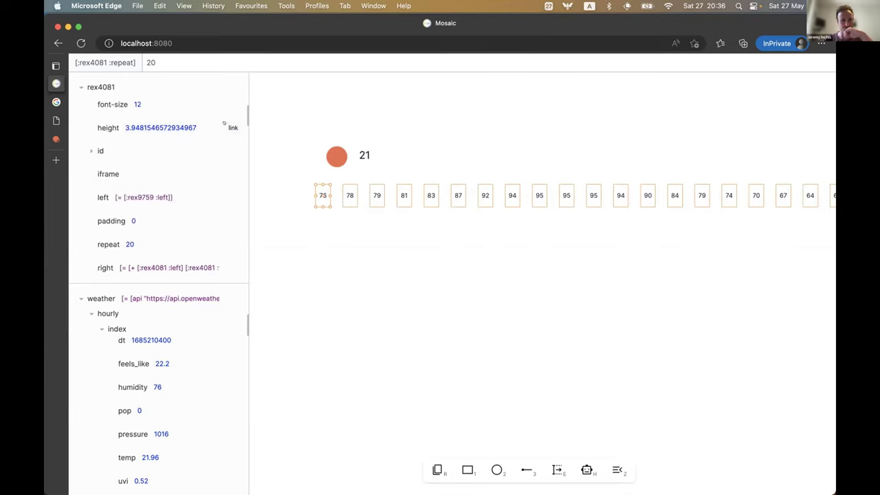
pyautogui.moveTo(223, 124); pyautogui.dragTo(224, 384)
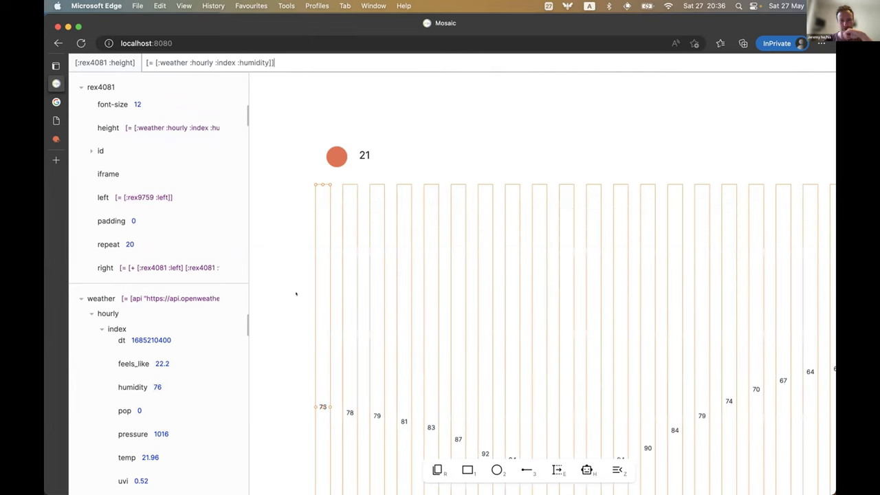
# Shrink the humidity bars to about 30% of their height by pulling up the first bar's bottom edge, and deselect them.
pyautogui.scroll(-3, 295, 294)
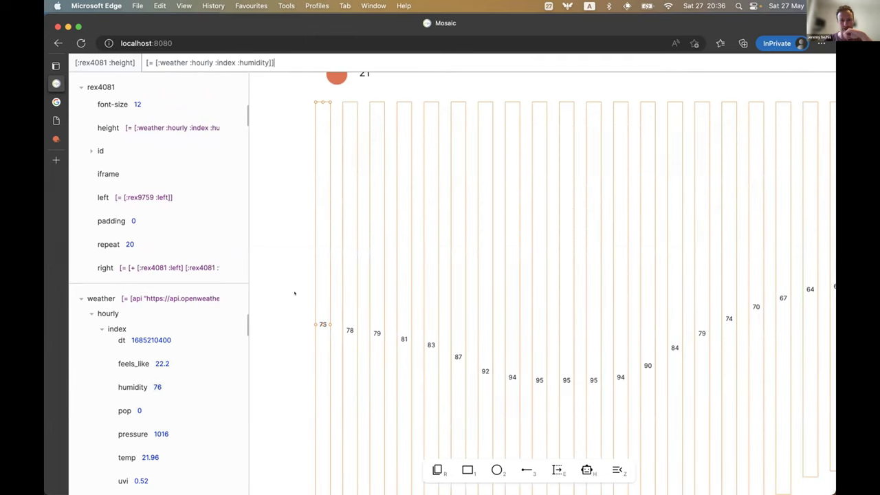
pyautogui.scroll(3, 294, 295)
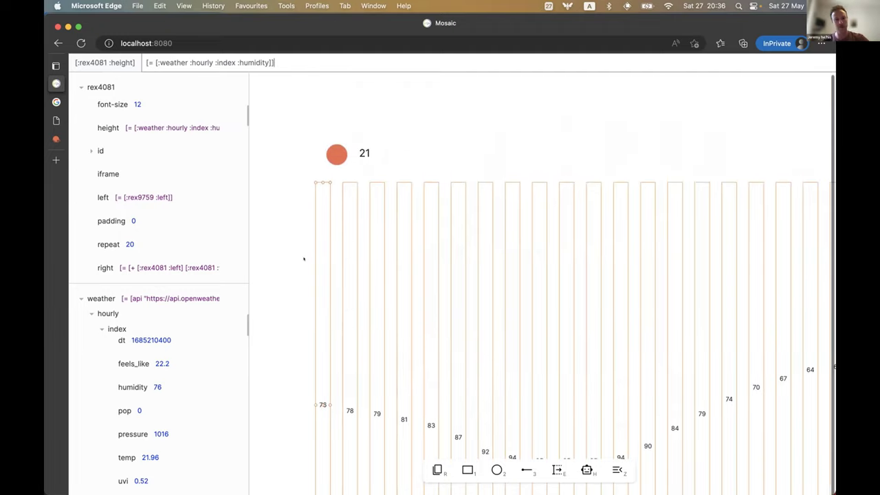
pyautogui.click(344, 154)
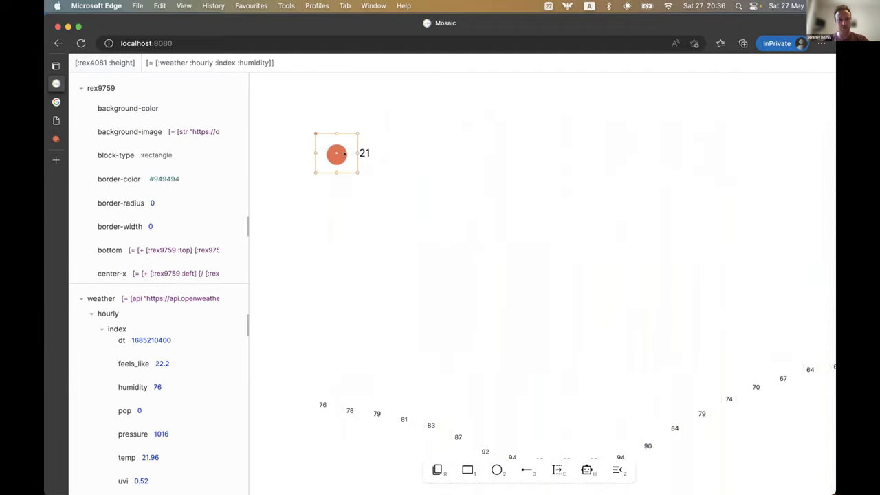
pyautogui.scroll(-2, 347, 157)
pyautogui.scroll(-1, 351, 225)
pyautogui.click(320, 362)
pyautogui.scroll(-2, 270, 316)
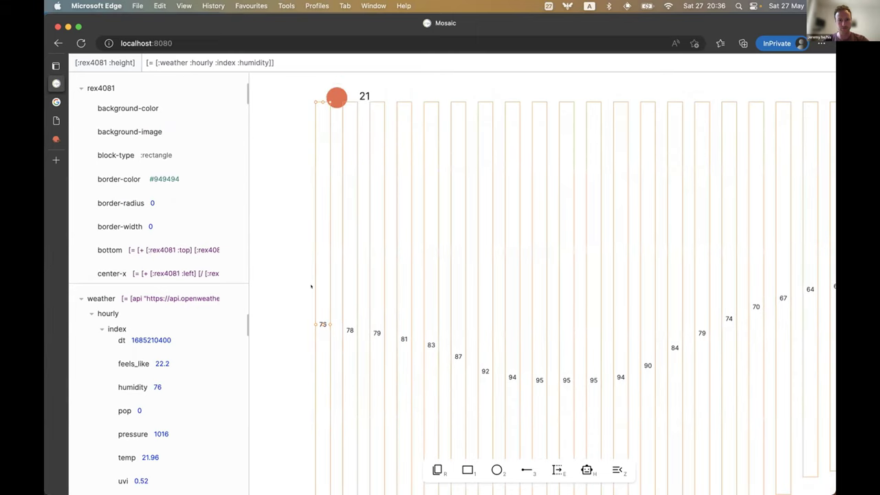
pyautogui.scroll(-5, 300, 314)
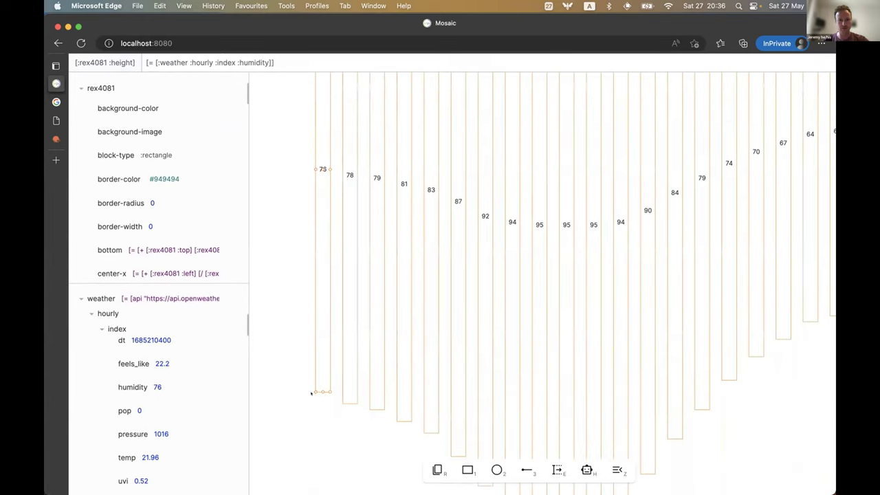
pyautogui.moveTo(320, 390); pyautogui.dragTo(317, 218)
pyautogui.scroll(4, 327, 302)
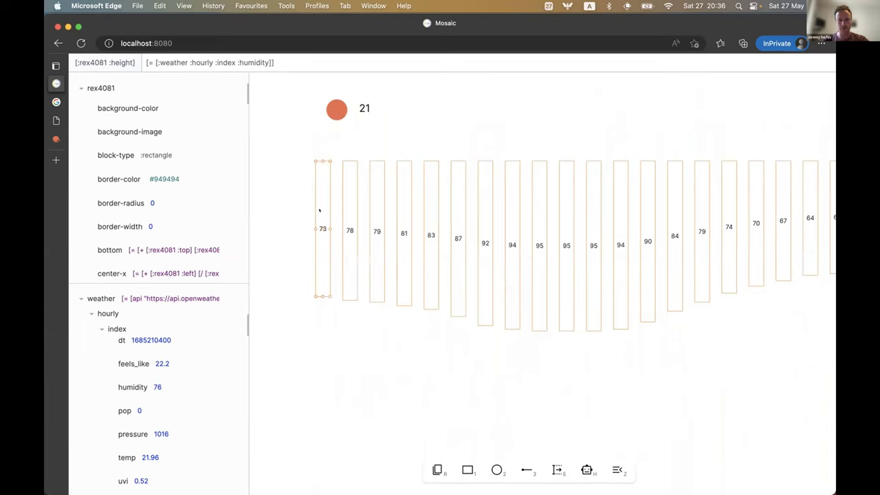
pyautogui.click(342, 333)
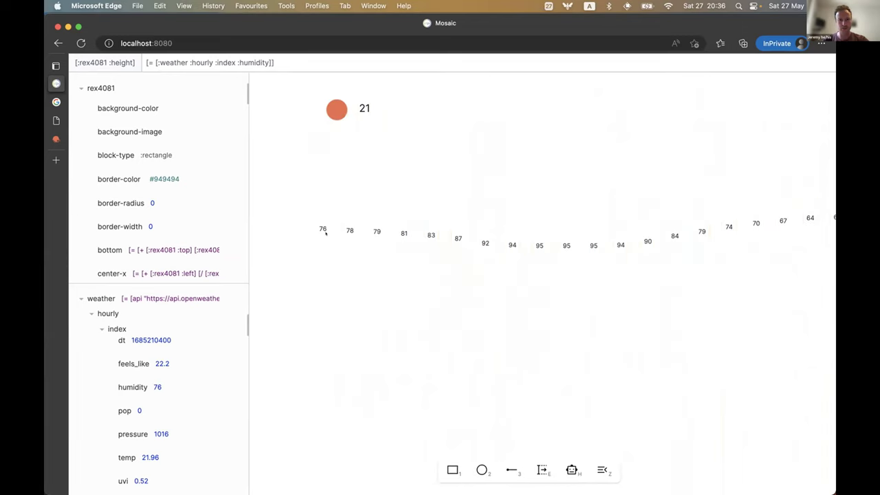
# Nudge the row of humidity bars slightly to the right and tighten the spacing between the bars.
pyautogui.click(324, 232)
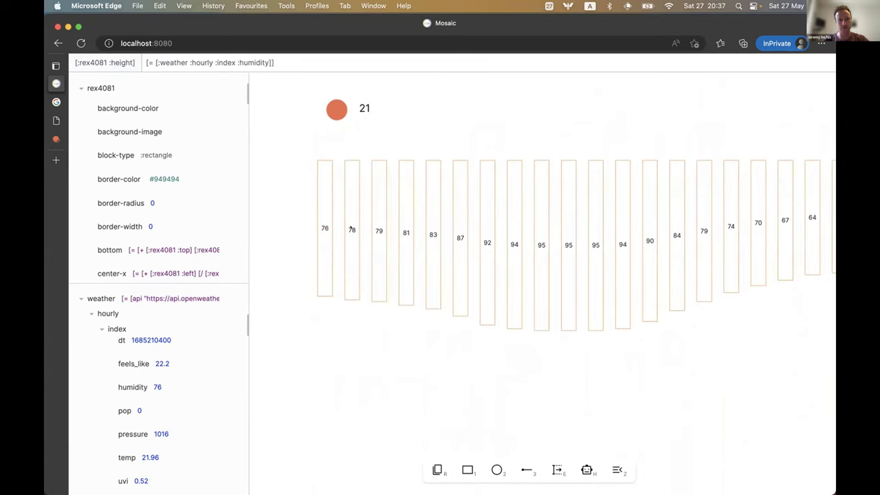
pyautogui.click(344, 229)
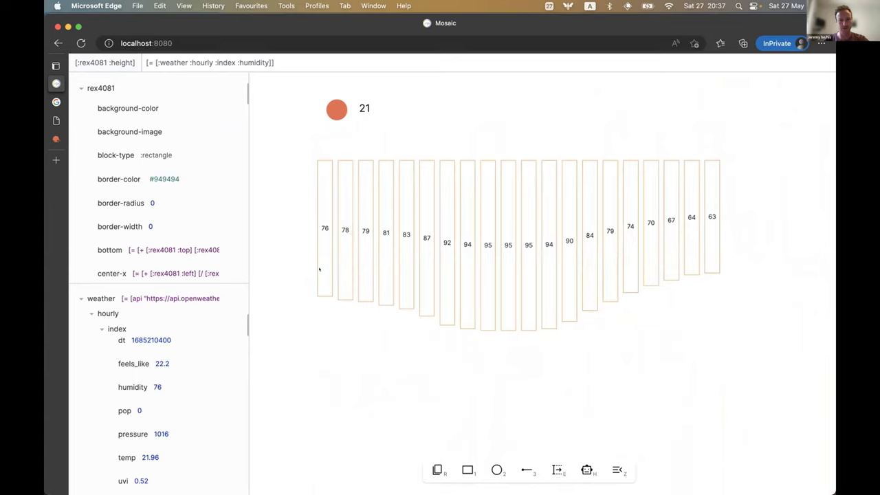
pyautogui.moveTo(320, 294); pyautogui.dragTo(320, 275)
pyautogui.click(319, 341)
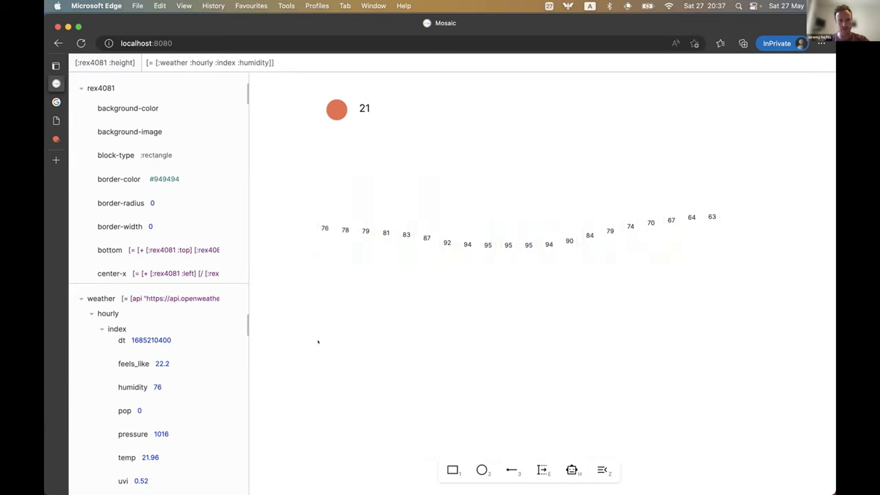
# Try to adjust the row of humidity bars by pulling the first bar's lower-left corner up and to the left.
pyautogui.click(326, 270)
pyautogui.scroll(-5, 149, 244)
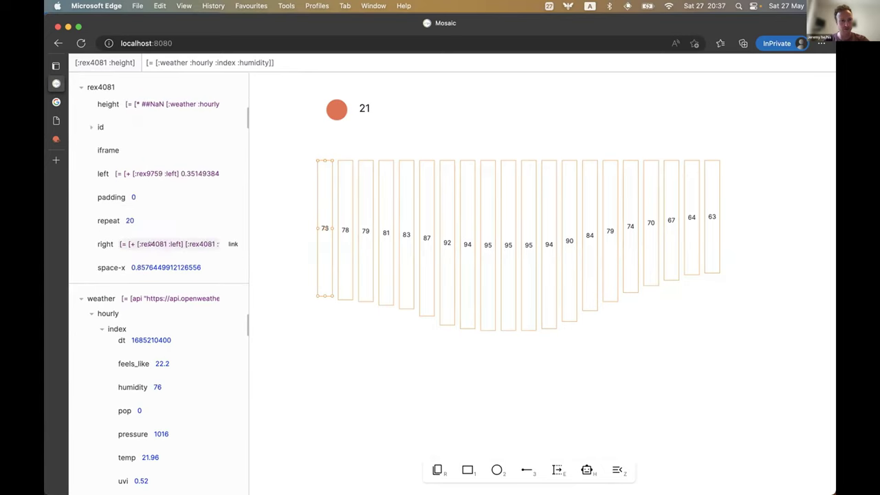
pyautogui.click(295, 341)
pyautogui.click(320, 260)
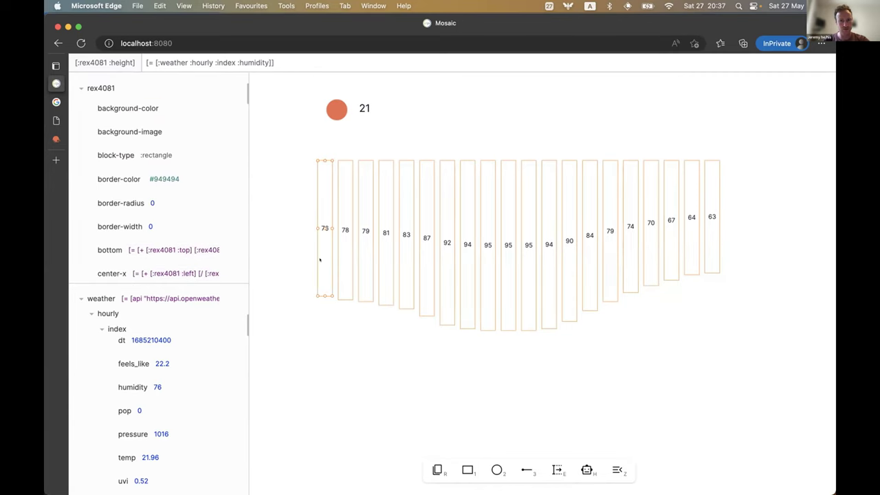
pyautogui.click(304, 249)
pyautogui.click(325, 230)
pyautogui.moveTo(318, 293); pyautogui.dragTo(252, 218)
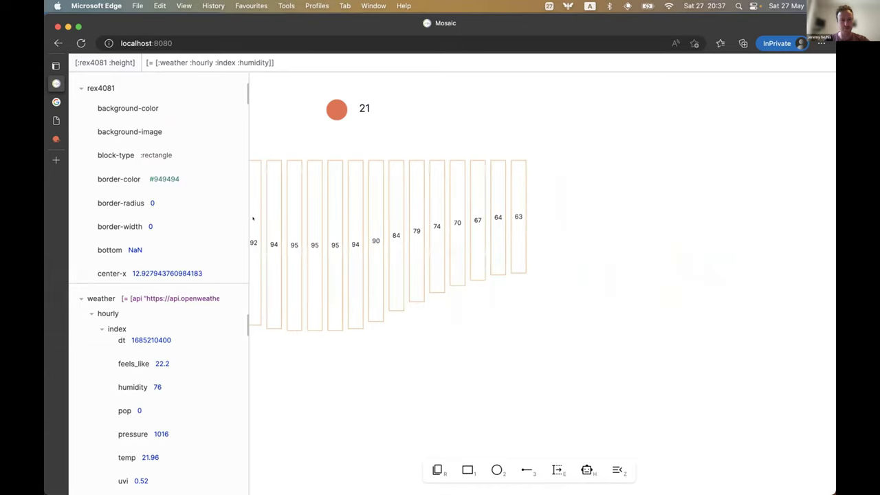
# Replace the invalid bottom value of the humidity bars with 20.
pyautogui.scroll(-2, 159, 171)
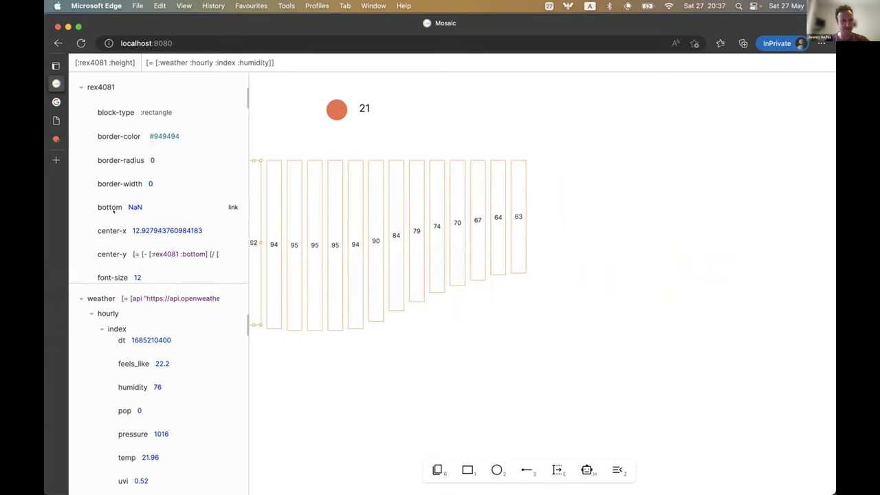
pyautogui.click(135, 208)
pyautogui.click(137, 209)
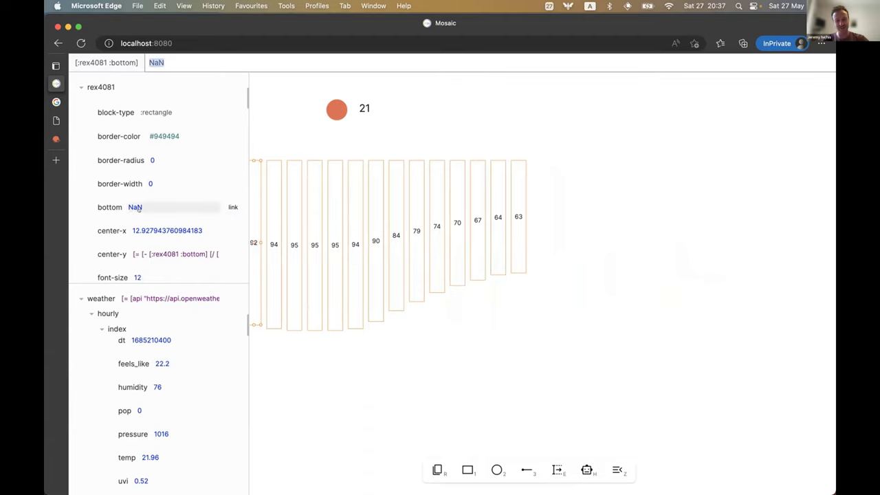
pyautogui.write('2')
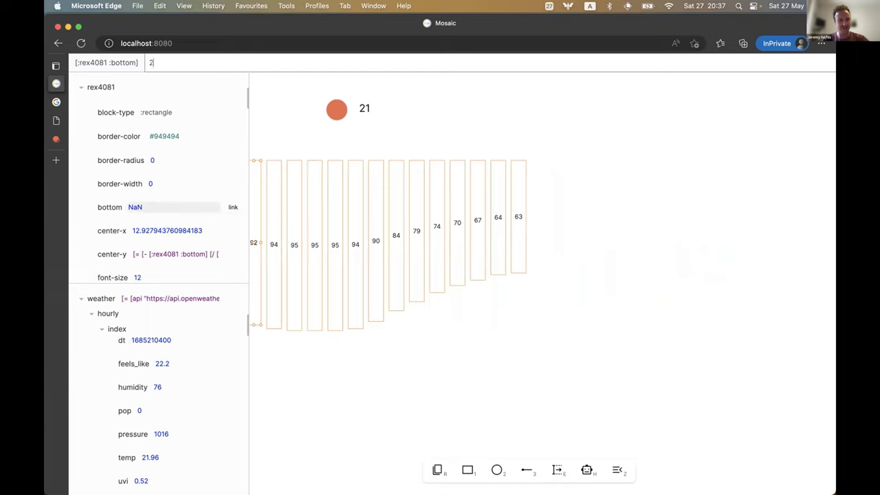
pyautogui.write('0')
pyautogui.press('Return')
pyautogui.scroll(-2, 144, 168)
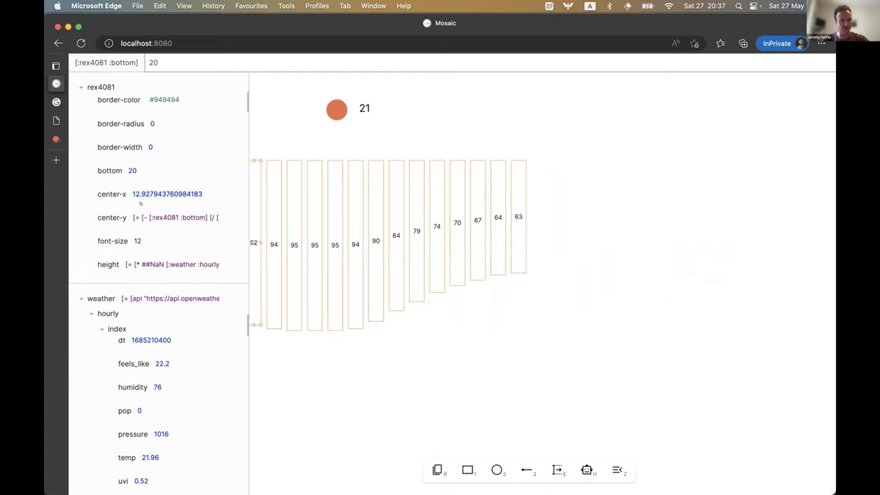
# Set the humidity bars' left position to 20 and reduce it to 15.
pyautogui.scroll(-6, 137, 187)
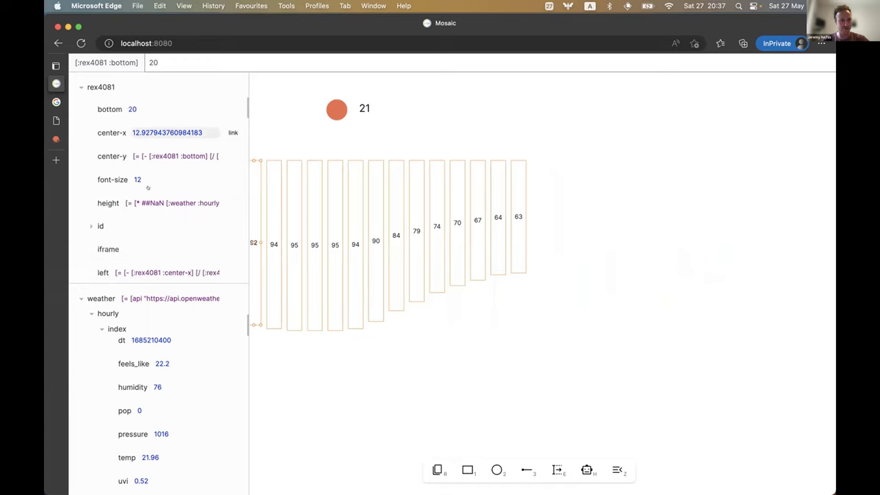
pyautogui.click(147, 219)
pyautogui.hotkey('ctrl', 'a')
pyautogui.write('20')
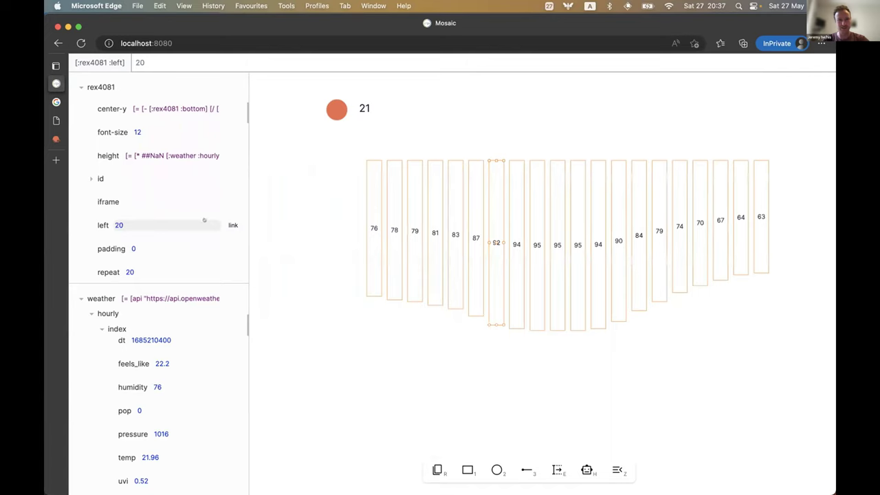
pyautogui.press('BackSpace')
pyautogui.press('BackSpace')
pyautogui.write('15')
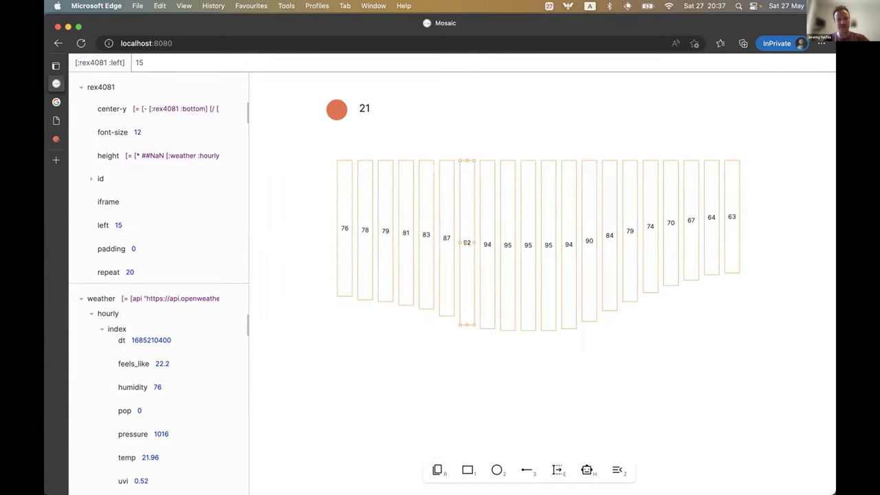
# Try moving the row of humidity bars to the left by its first bar, and delete the row.
pyautogui.click(341, 219)
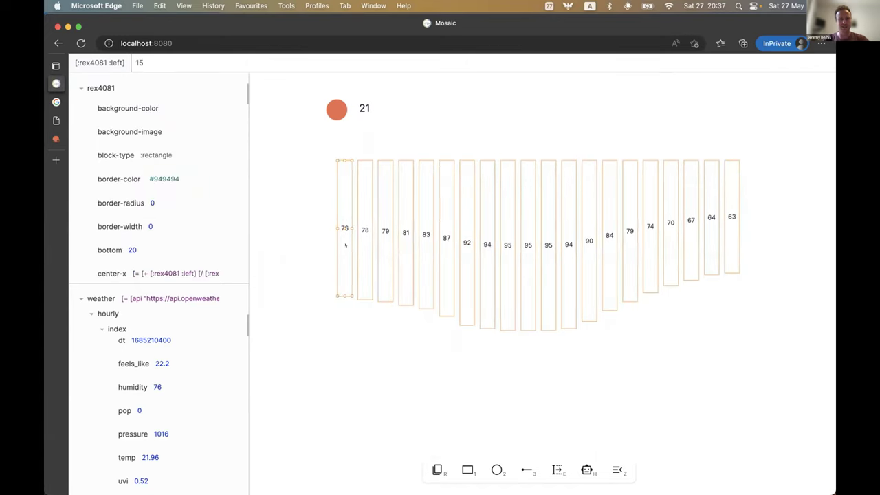
pyautogui.click(334, 268)
pyautogui.click(328, 287)
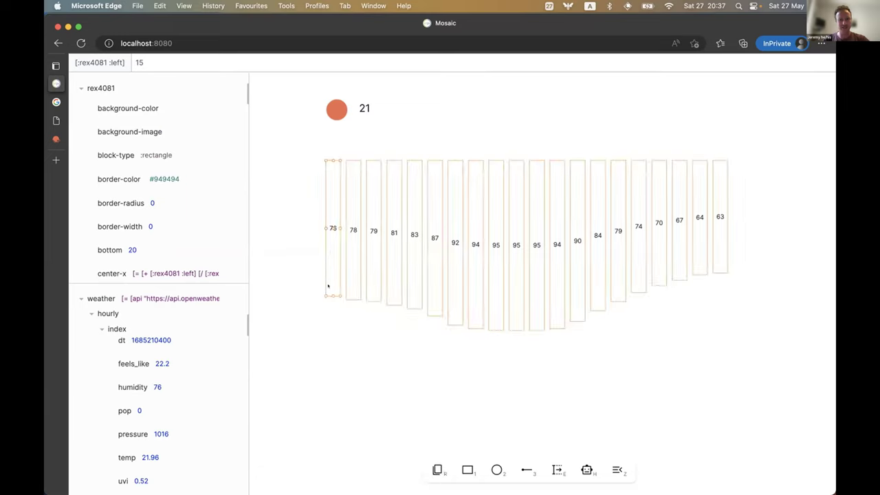
pyautogui.click(328, 294)
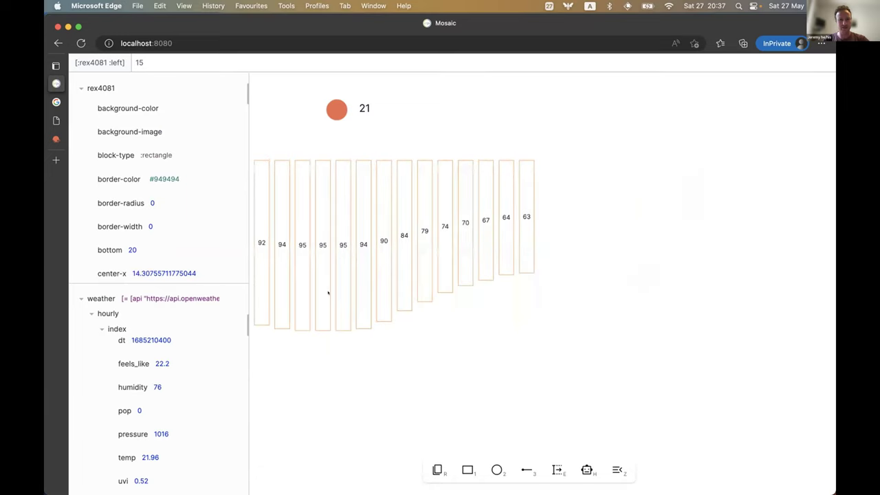
pyautogui.click(303, 243)
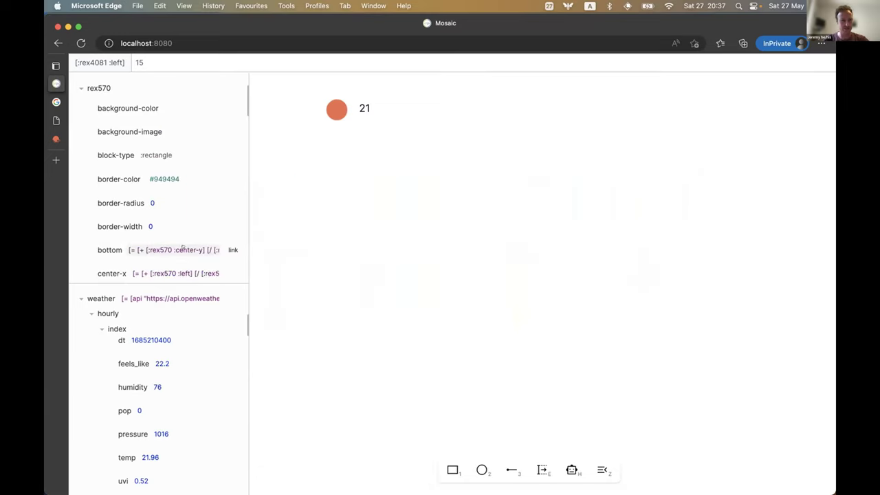
# Draw a new rectangle about 2.7 wide and 8.3 high below the sun circle, its text linked to the hourly index humidity.
pyautogui.scroll(-5, 161, 193)
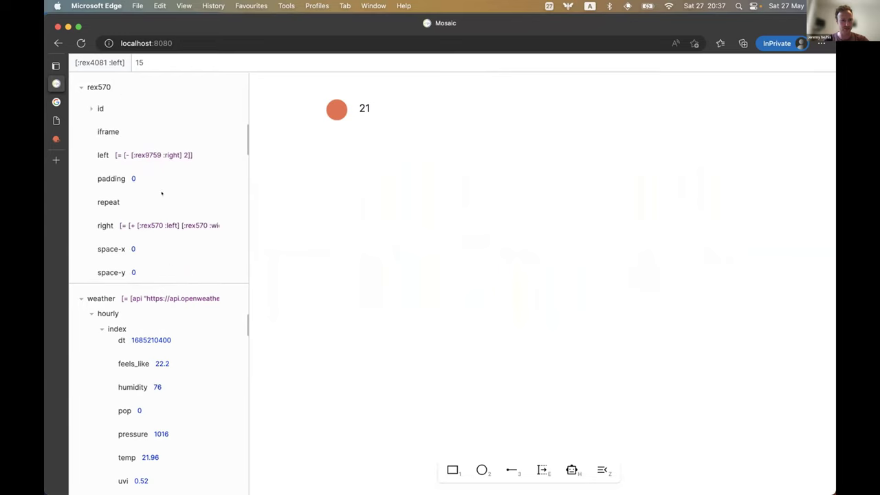
pyautogui.click(223, 386)
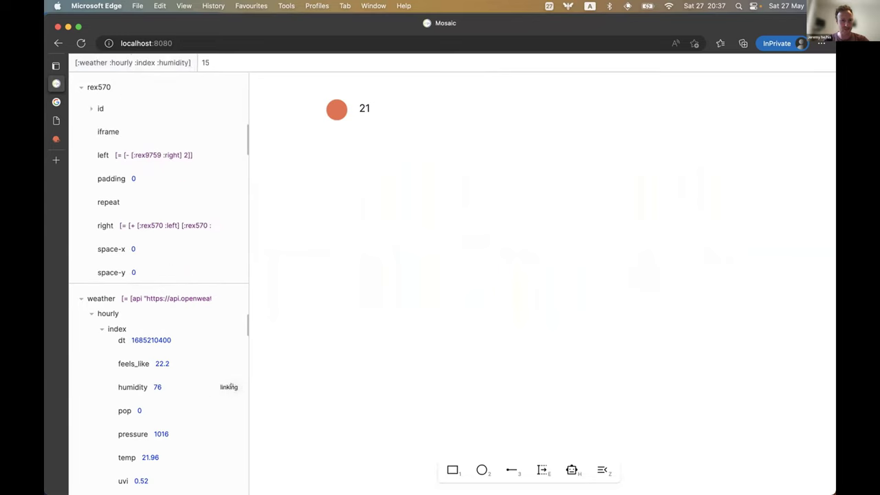
pyautogui.moveTo(351, 203); pyautogui.dragTo(343, 218)
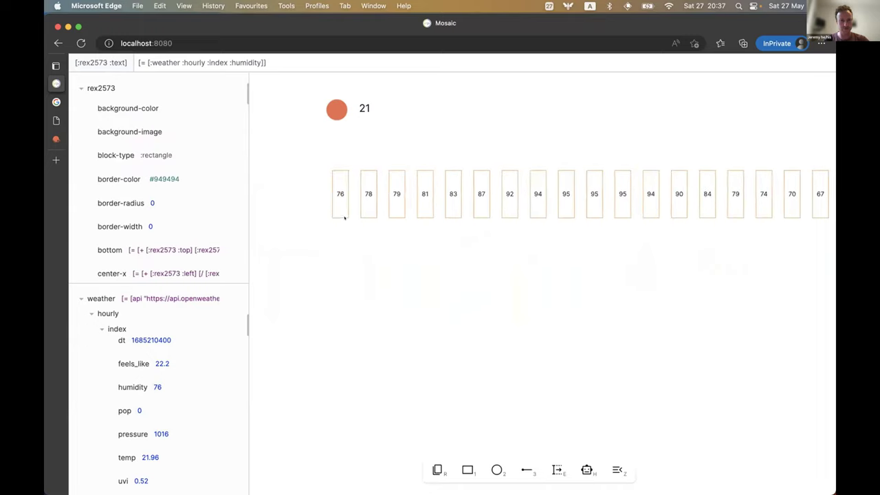
# Set the new humidity rectangle's repeat count to 24 and deselect it.
pyautogui.scroll(-3, 188, 202)
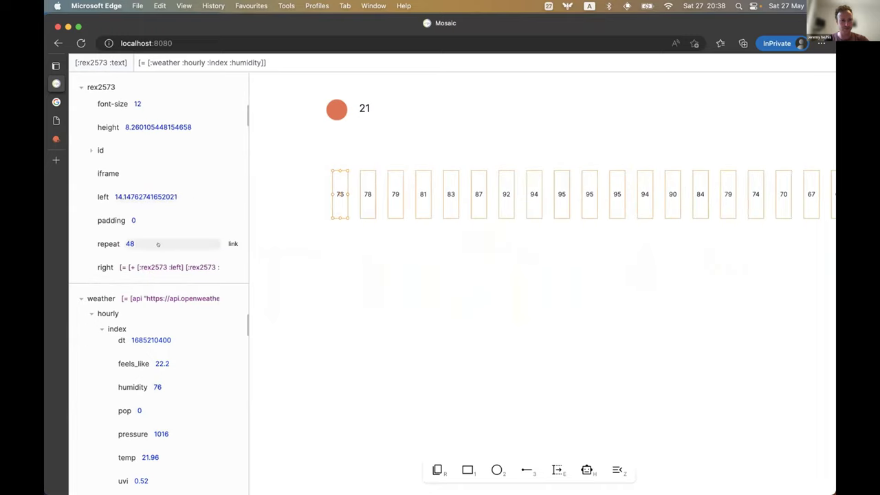
pyautogui.click(157, 244)
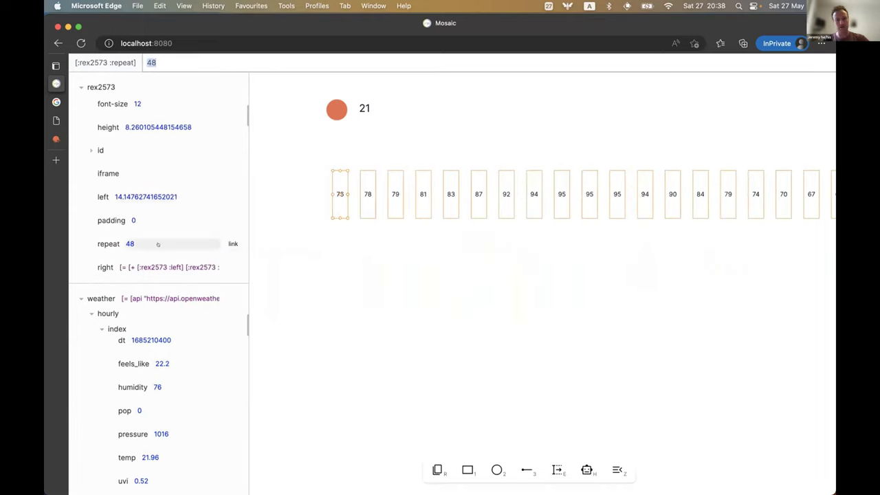
pyautogui.write('24')
pyautogui.press('Return')
pyautogui.click(307, 275)
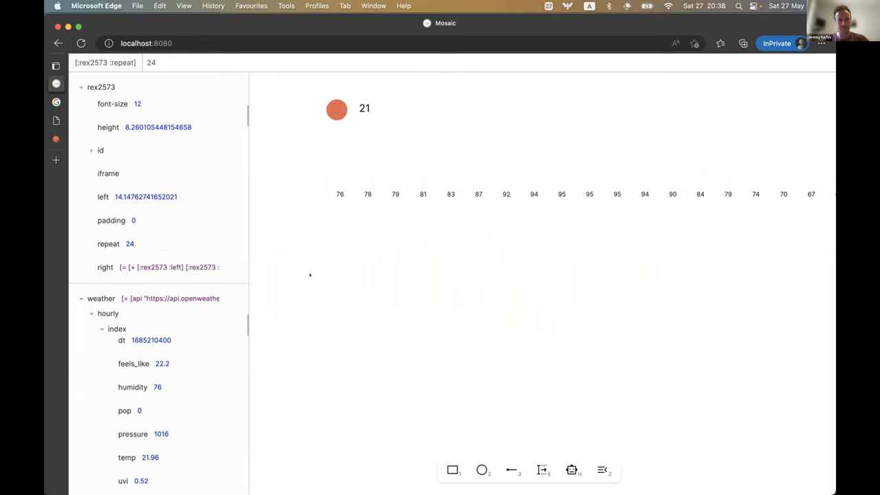
# Link the new repeated rectangle's height to the weather data's hourly index humidity.
pyautogui.click(327, 200)
pyautogui.scroll(-5, 172, 199)
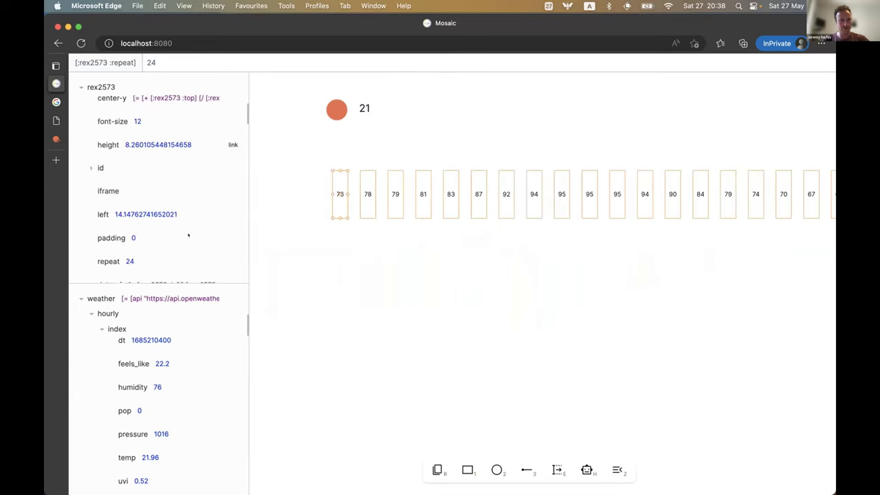
pyautogui.click(232, 145)
pyautogui.scroll(-2, 199, 385)
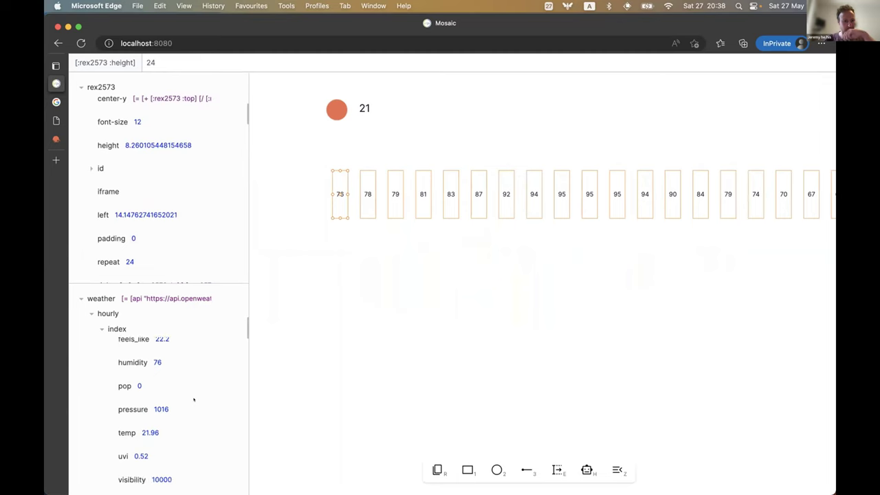
pyautogui.click(228, 362)
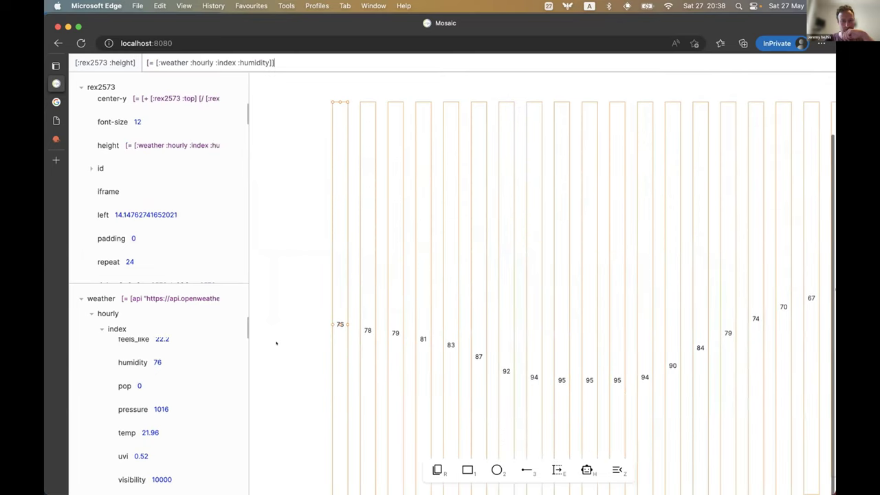
# Shrink the new humidity bars to a height factor of about 0.313 by pulling up the first bar's bottom edge.
pyautogui.click(336, 334)
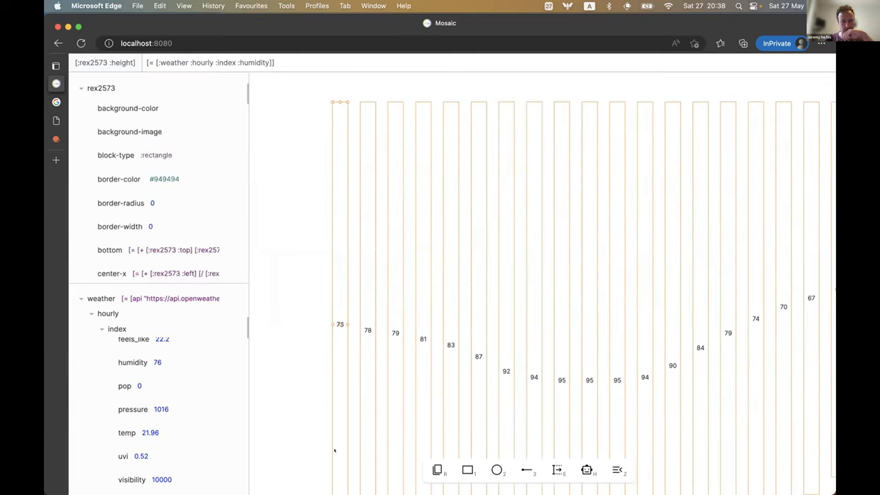
pyautogui.scroll(-3, 336, 357)
pyautogui.moveTo(337, 383); pyautogui.dragTo(330, 144)
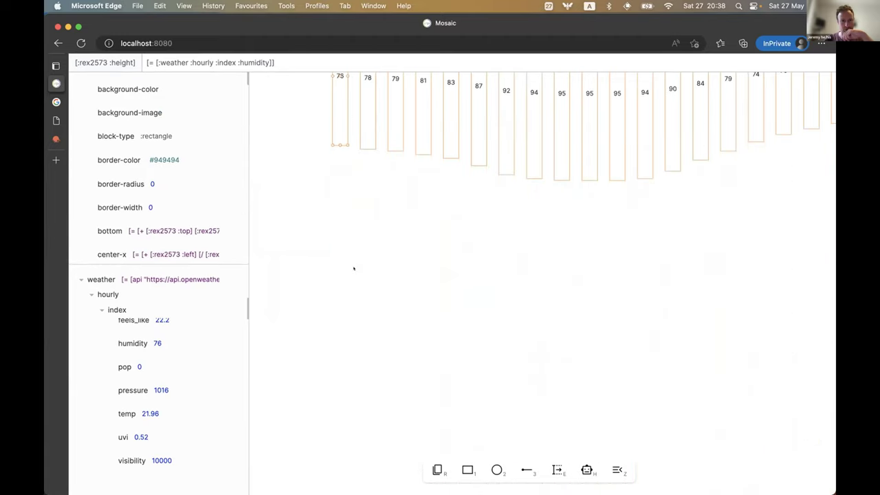
pyautogui.scroll(3, 354, 268)
# Examine the humidity bars' position, size and spacing properties.
pyautogui.scroll(-2, 220, 203)
pyautogui.scroll(-5, 221, 203)
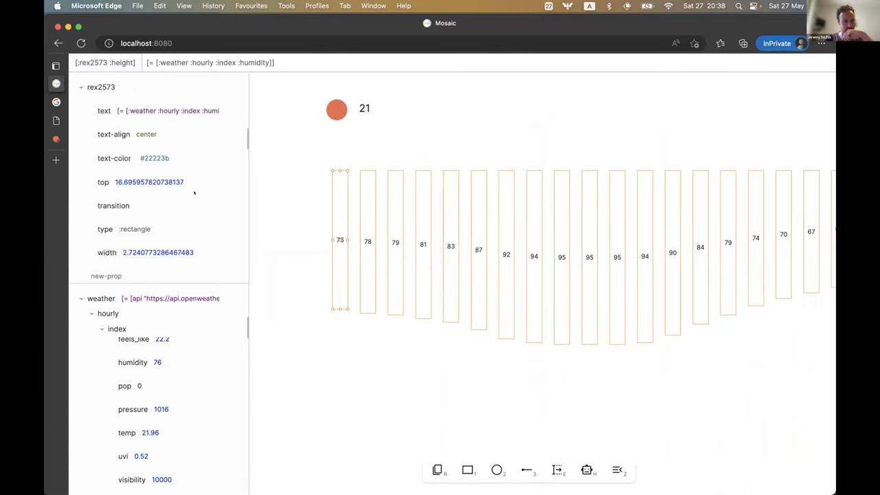
pyautogui.scroll(5, 194, 192)
pyautogui.scroll(5, 194, 193)
pyautogui.scroll(-5, 191, 190)
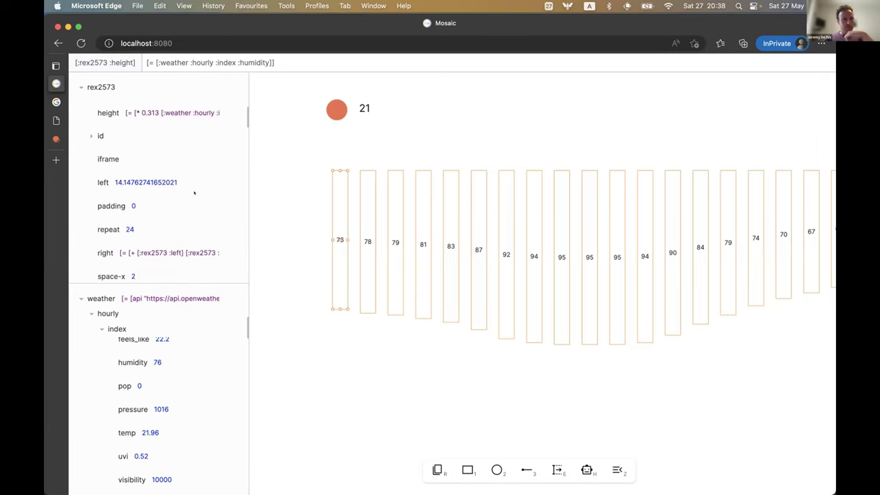
pyautogui.scroll(-5, 193, 192)
pyautogui.scroll(-2, 190, 189)
pyautogui.scroll(10, 149, 231)
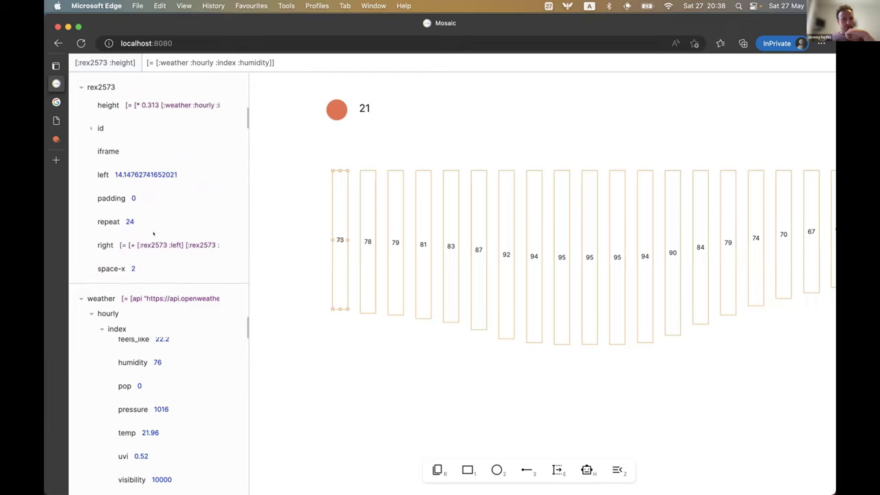
# Replace the humidity bars' bottom formula with 20, raise the value to 30 and then 40, and deselect the bars.
pyautogui.click(114, 167)
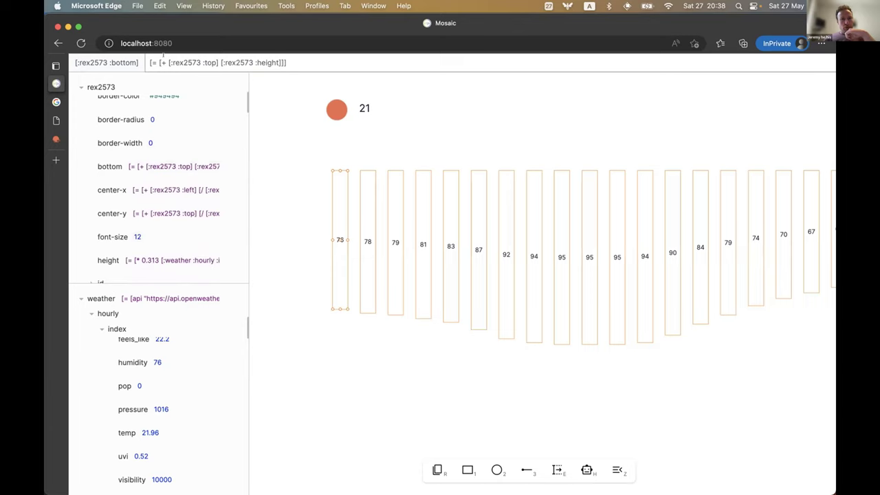
pyautogui.scroll(-10, 163, 241)
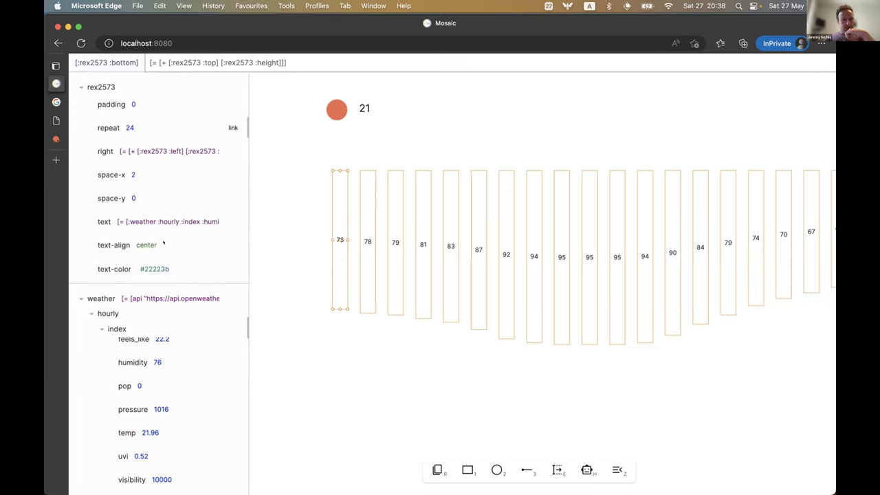
pyautogui.scroll(-2, 164, 238)
pyautogui.scroll(6, 164, 239)
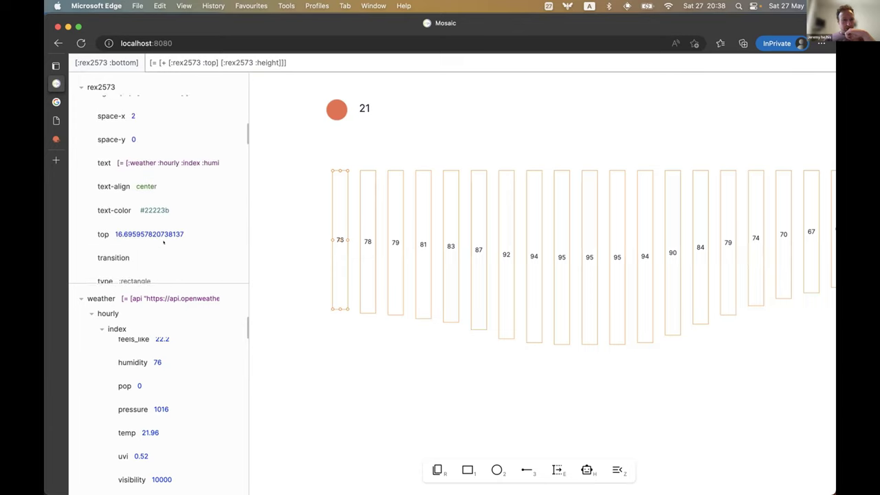
pyautogui.scroll(8, 163, 240)
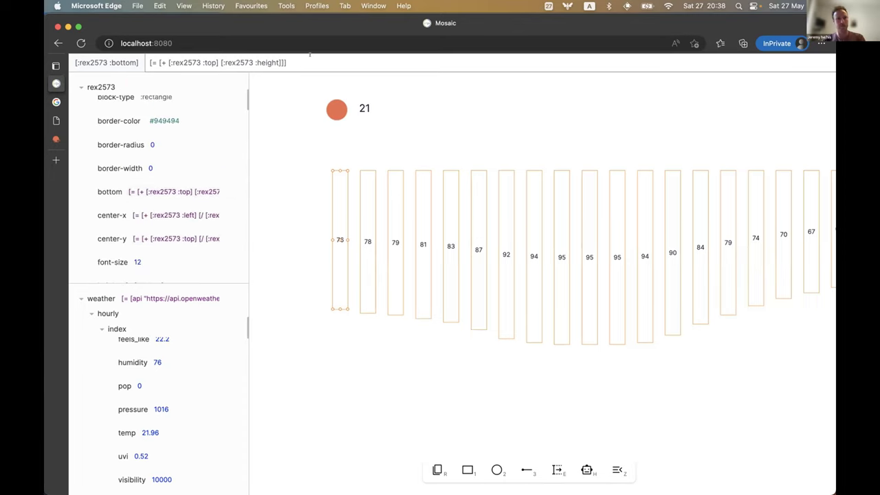
pyautogui.hotkey('ctrl', 'a')
pyautogui.write('20')
pyautogui.press('Return')
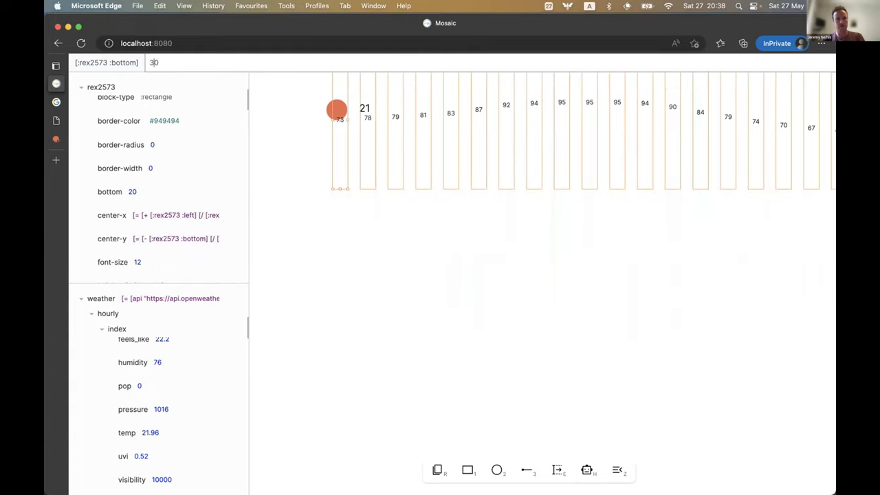
pyautogui.press('Return')
pyautogui.press('BackSpace')
pyautogui.write('4')
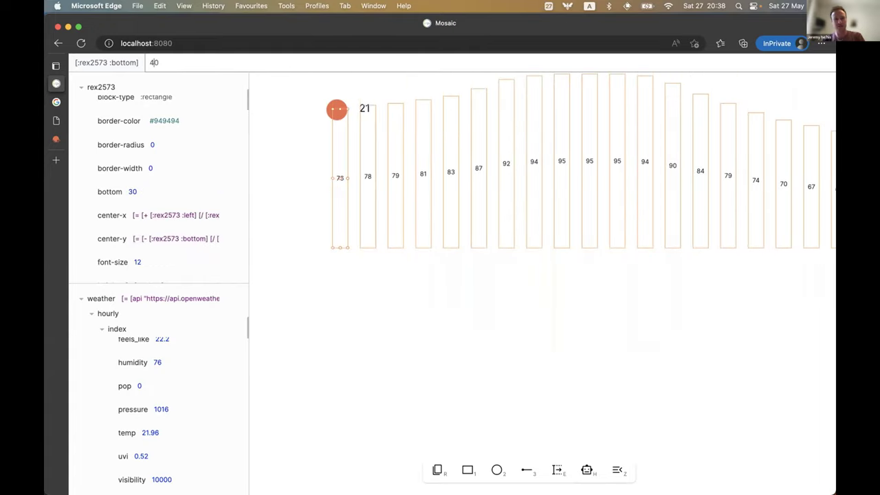
pyautogui.click(370, 268)
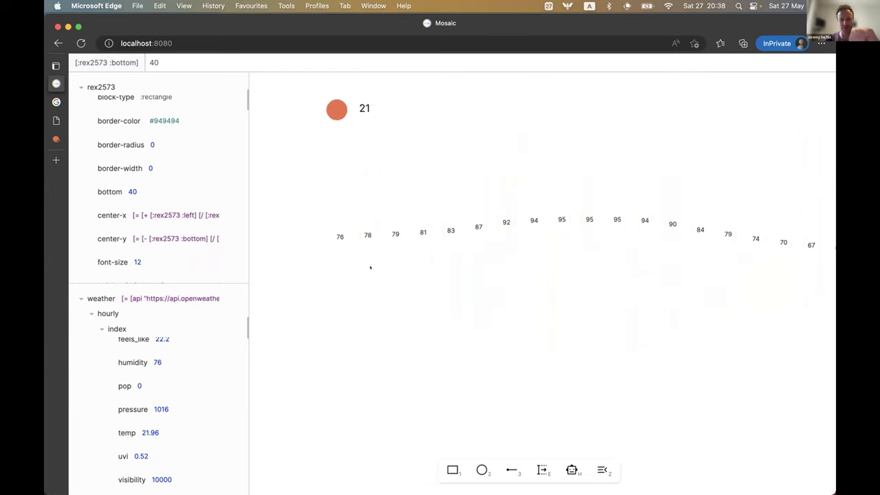
# Shrink the humidity bars to a height factor of about 0.14 by lowering the first bar's top edge.
pyautogui.click(337, 244)
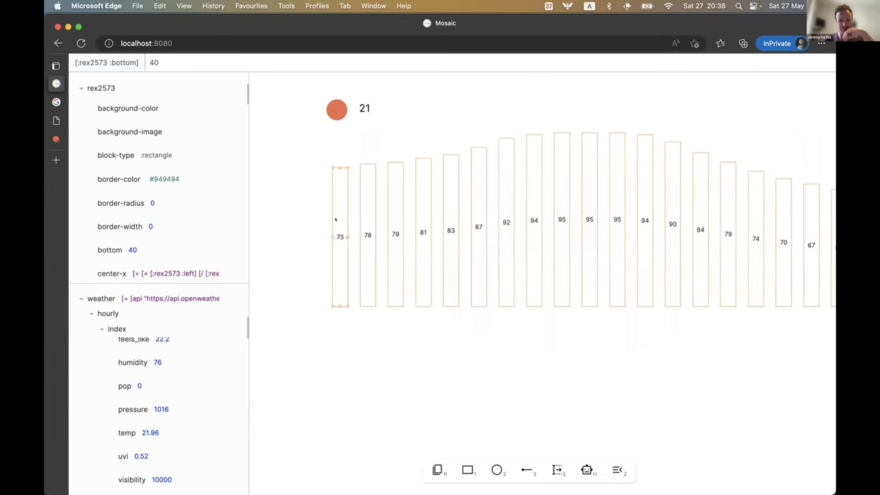
pyautogui.moveTo(337, 176); pyautogui.dragTo(340, 243)
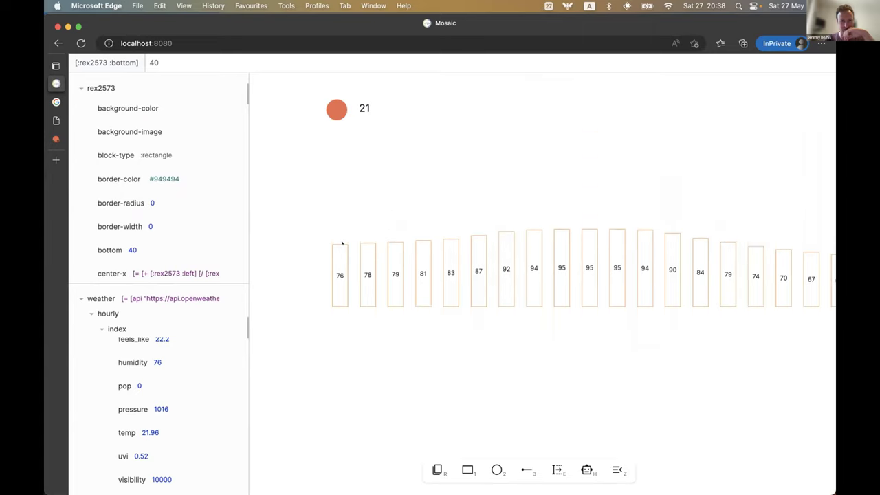
# Set the humidity bars' background color to "#e8f0fe" using the previously copied color value.
pyautogui.click(191, 108)
pyautogui.hotkey('alt', 'space')
pyautogui.write('cl')
pyautogui.press('Return')
pyautogui.press('Down')
pyautogui.press('Down')
pyautogui.press('Return')
pyautogui.press('super+v')
pyautogui.press('Home')
pyautogui.write('"')
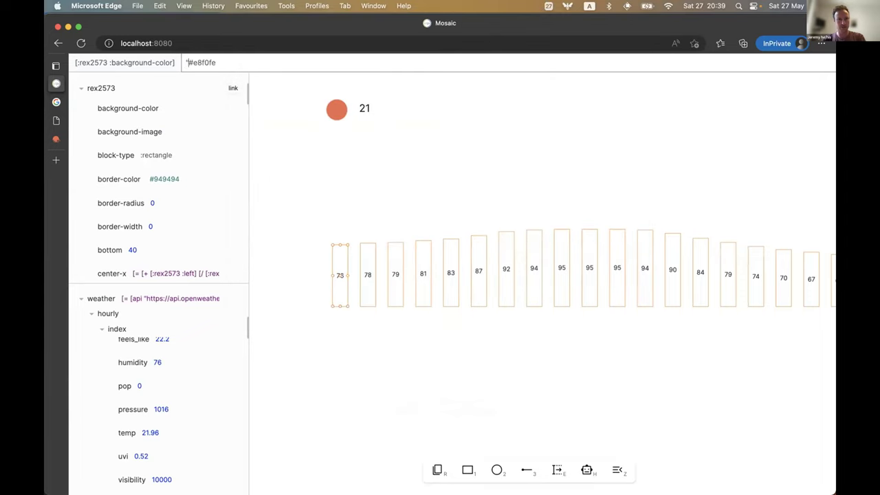
pyautogui.press('Return')
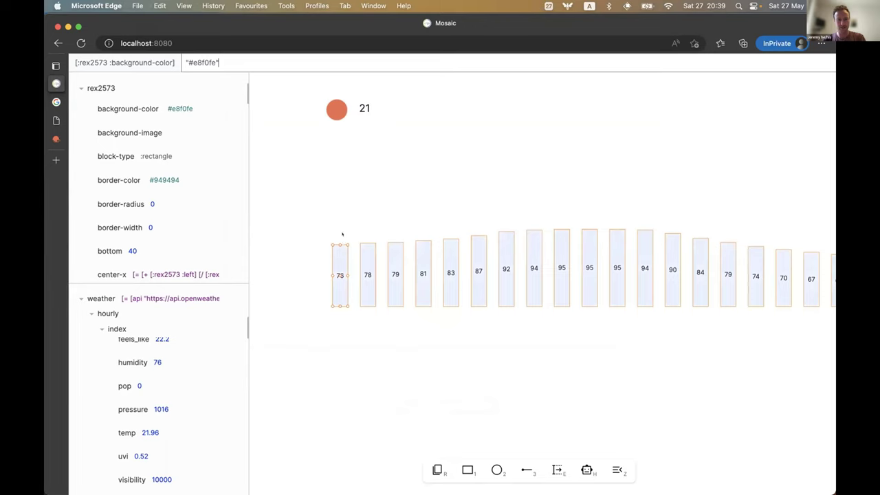
# Move the humidity bars slightly up and to the left, and clear their text formula.
pyautogui.moveTo(338, 254); pyautogui.dragTo(326, 230)
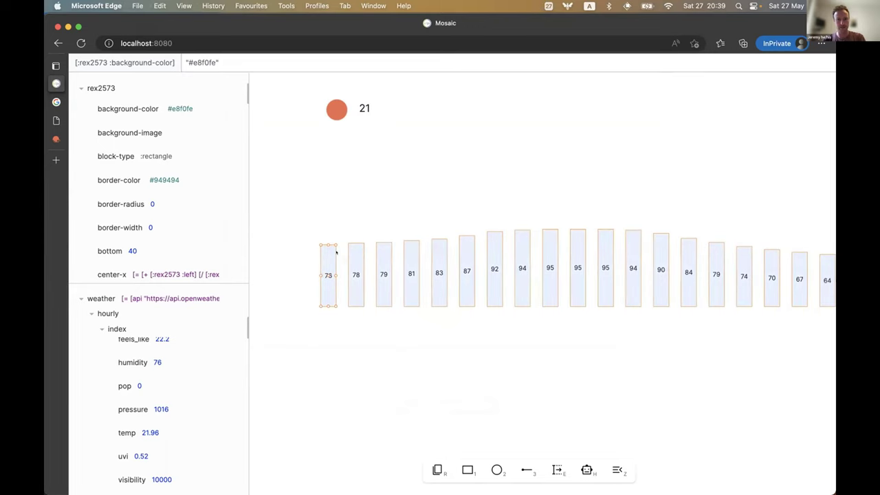
pyautogui.scroll(-10, 202, 235)
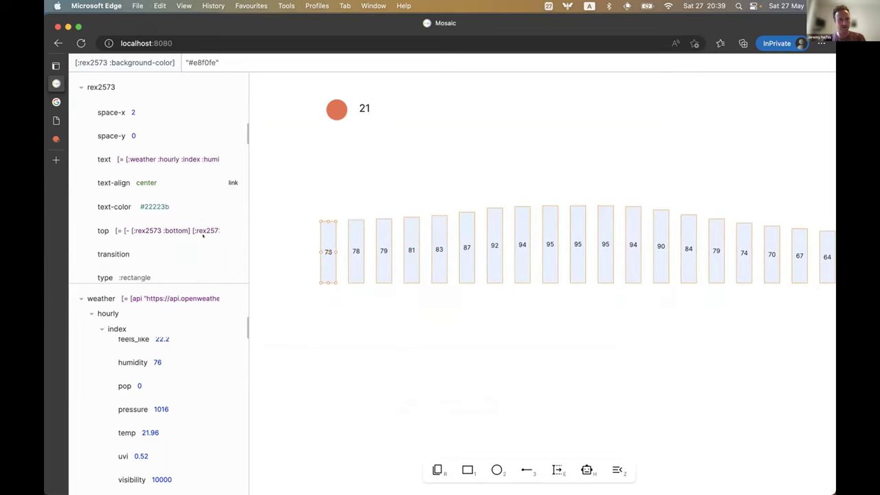
pyautogui.click(180, 158)
pyautogui.press('super+a')
pyautogui.press('BackSpace')
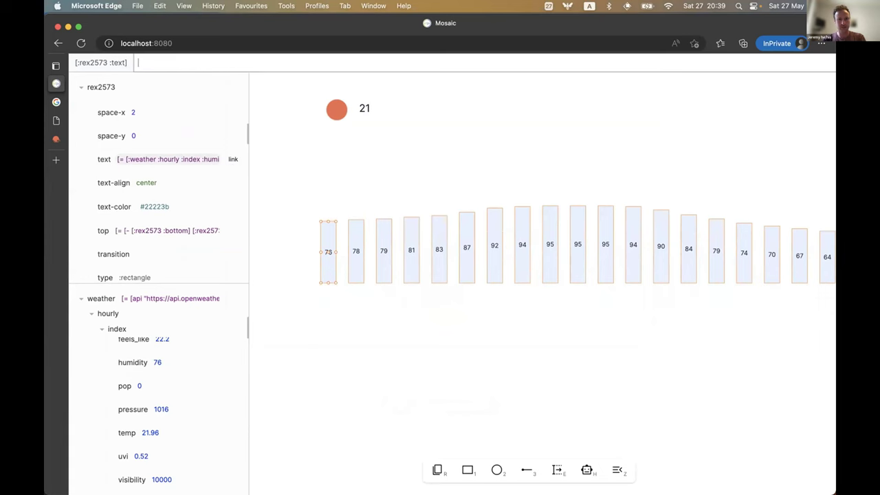
pyautogui.press('Return')
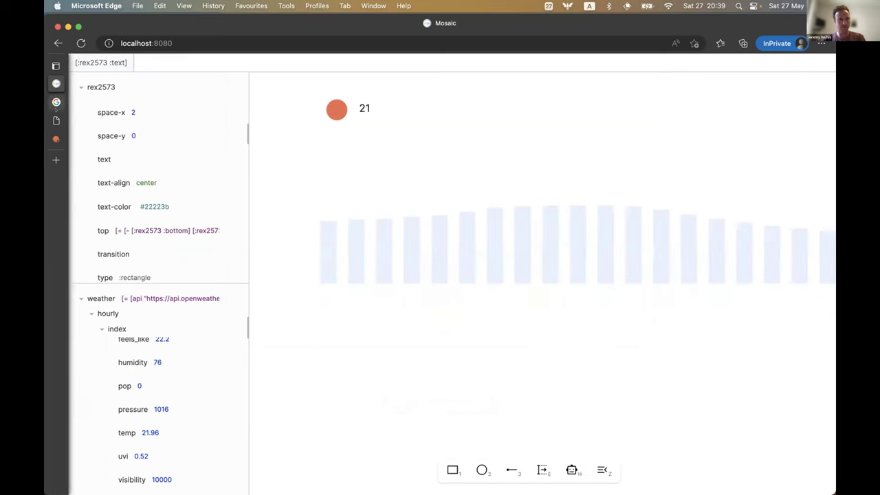
# Look at the hourly precipitation chart on Google's weather results page and return to Mosaic.
pyautogui.moveTo(56, 103)
pyautogui.click(110, 121)
pyautogui.click(102, 102)
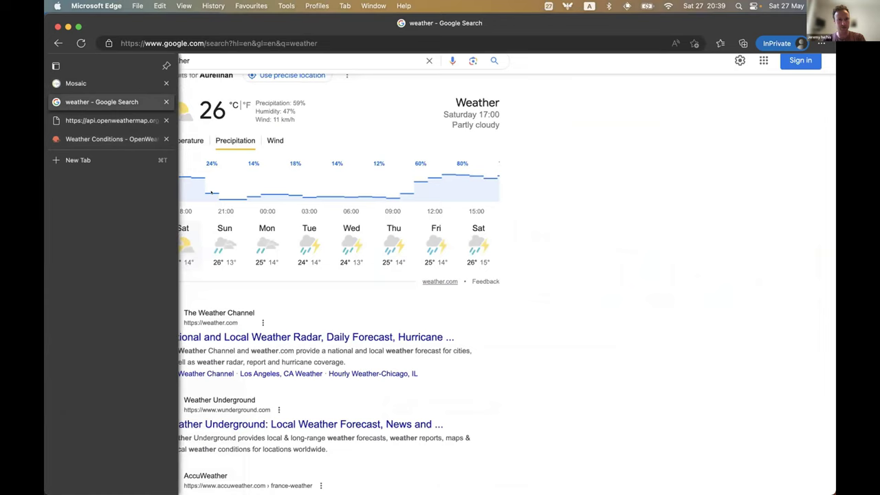
pyautogui.click(56, 84)
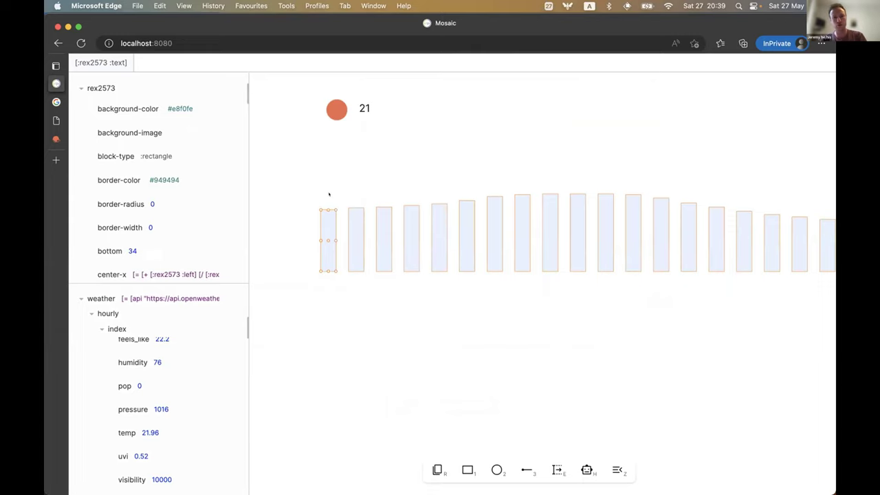
# Reposition the humidity bars further up and left to bottom 28 and left about 10.15, and deselect them.
pyautogui.click(318, 259)
pyautogui.click(311, 178)
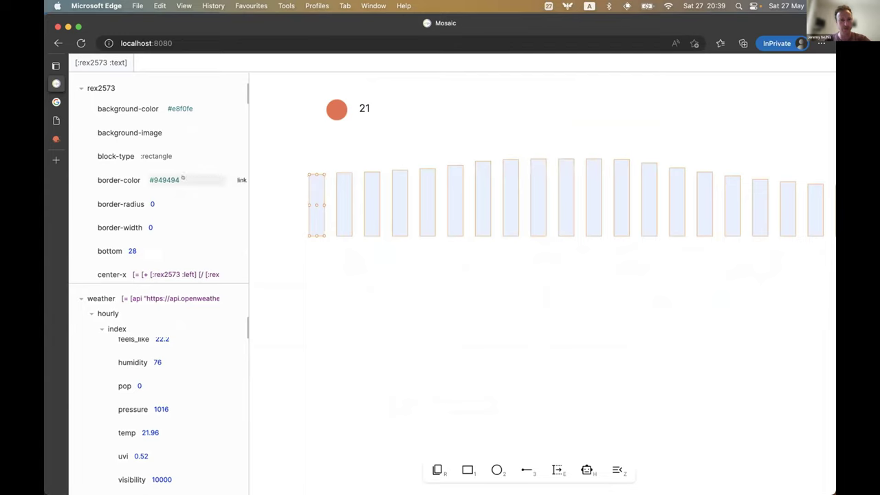
pyautogui.scroll(-5, 182, 174)
pyautogui.scroll(-2, 182, 175)
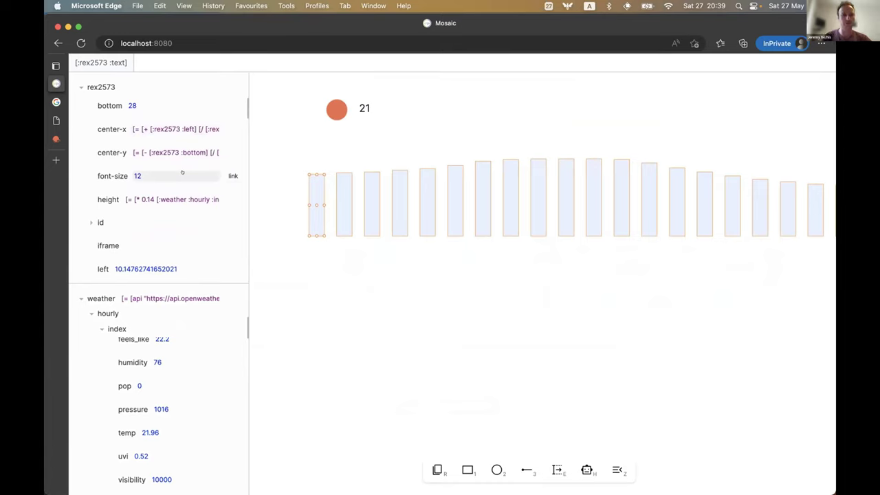
pyautogui.scroll(-3, 183, 173)
pyautogui.scroll(-4, 186, 176)
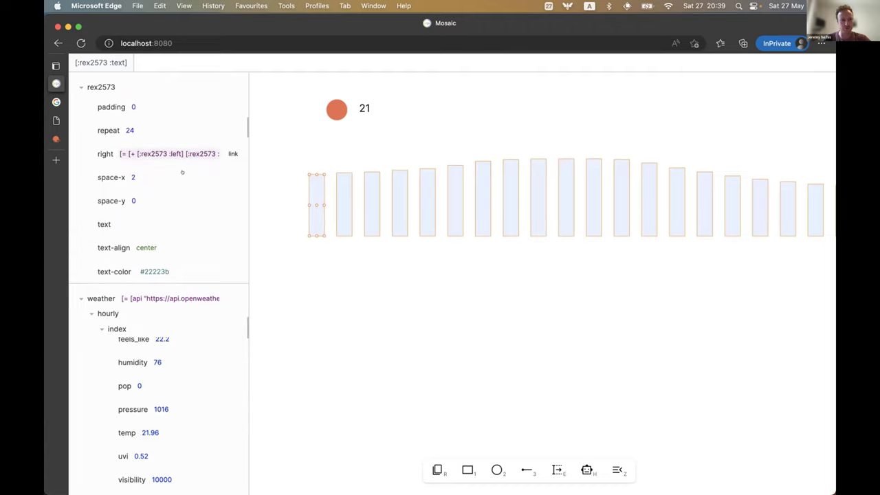
pyautogui.press('Escape')
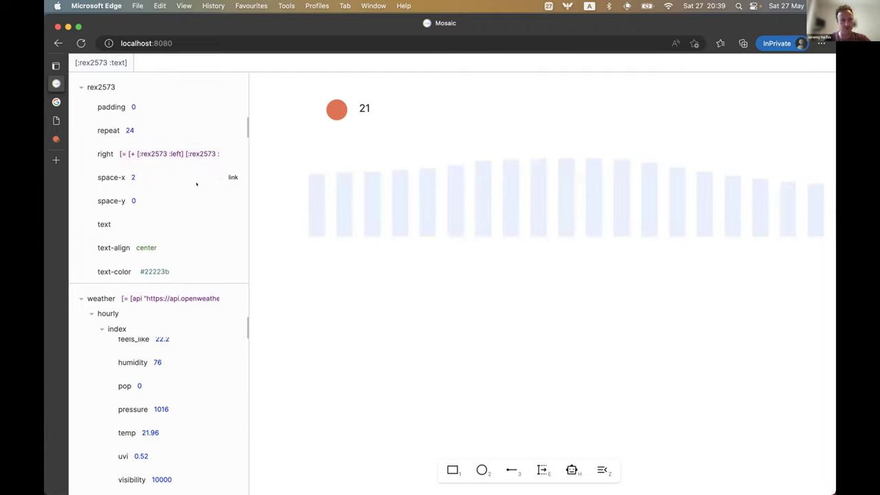
# Draw a repeated line along the top edge of the humidity bars, spanning the first bar's width.
pyautogui.click(308, 172)
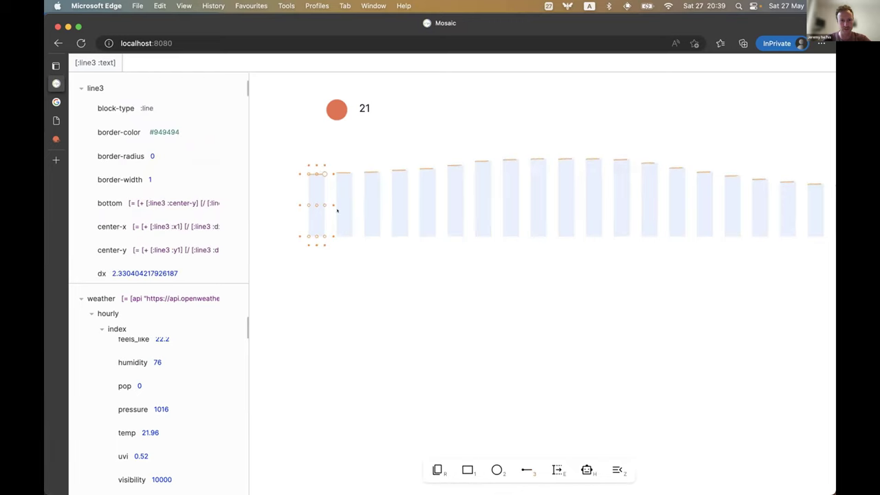
pyautogui.click(358, 161)
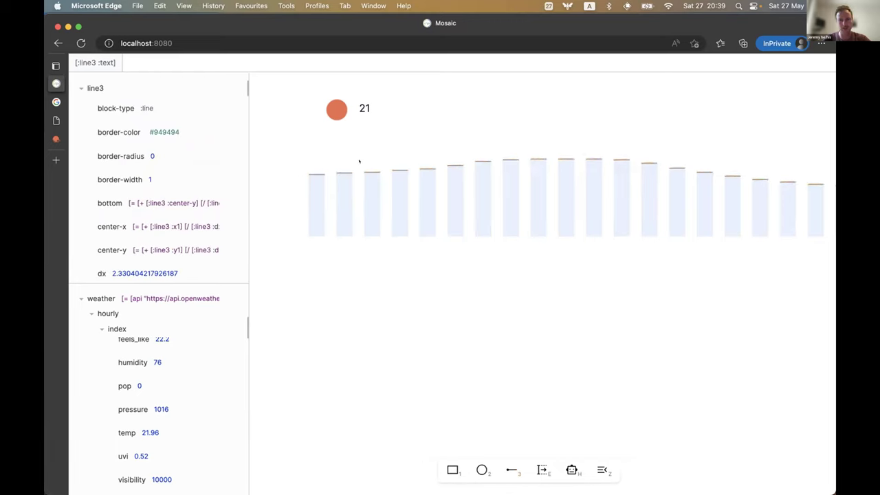
# Set the border color of the lines above the bars to the light blue hsla(236, 97%, 78%, 1).
pyautogui.click(311, 171)
pyautogui.scroll(-3, 171, 185)
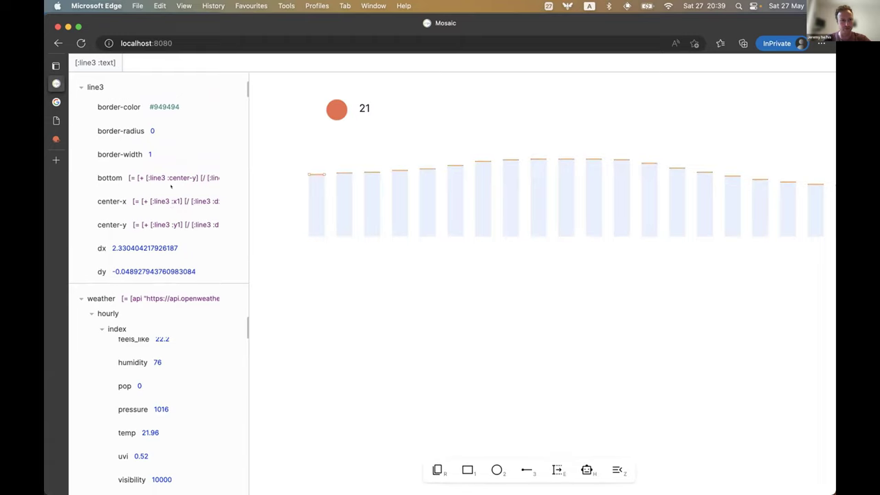
pyautogui.scroll(2, 171, 185)
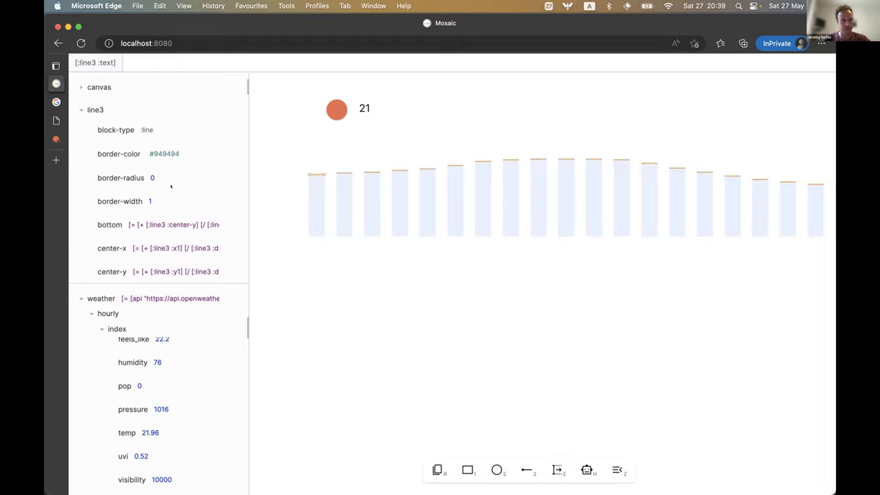
pyautogui.click(199, 154)
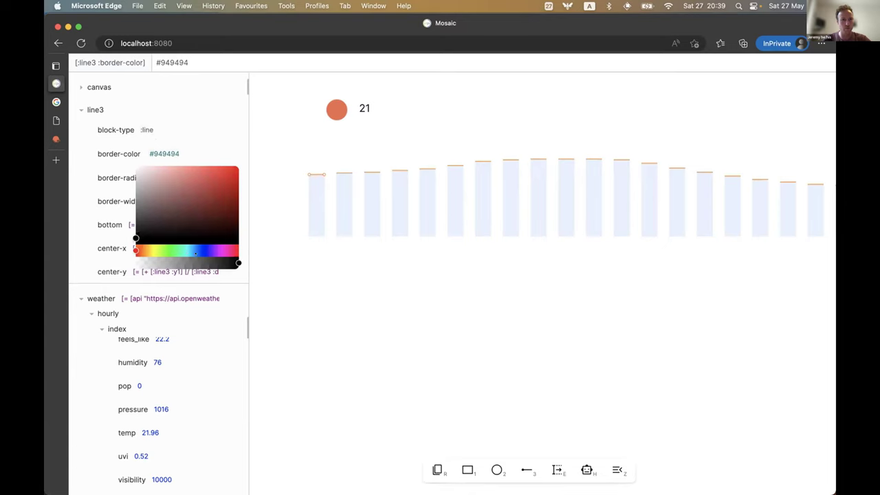
pyautogui.click(202, 251)
pyautogui.click(197, 179)
pyautogui.click(358, 278)
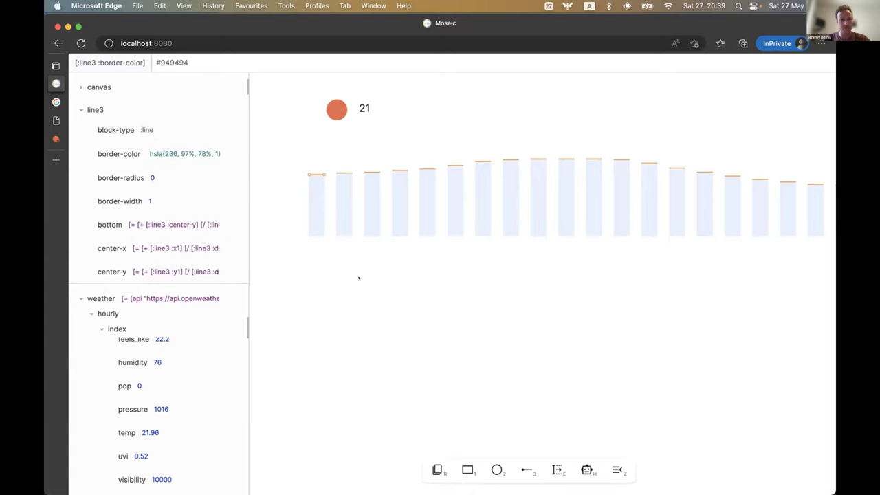
pyautogui.click(334, 277)
# Tighten the horizontal spacing between the humidity bars by moving the second bar closer to the first.
pyautogui.click(343, 203)
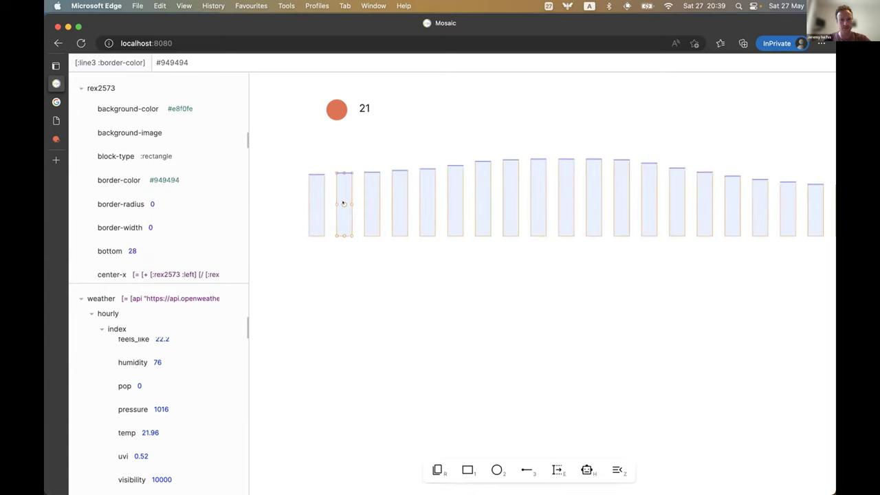
pyautogui.moveTo(343, 204); pyautogui.dragTo(336, 202)
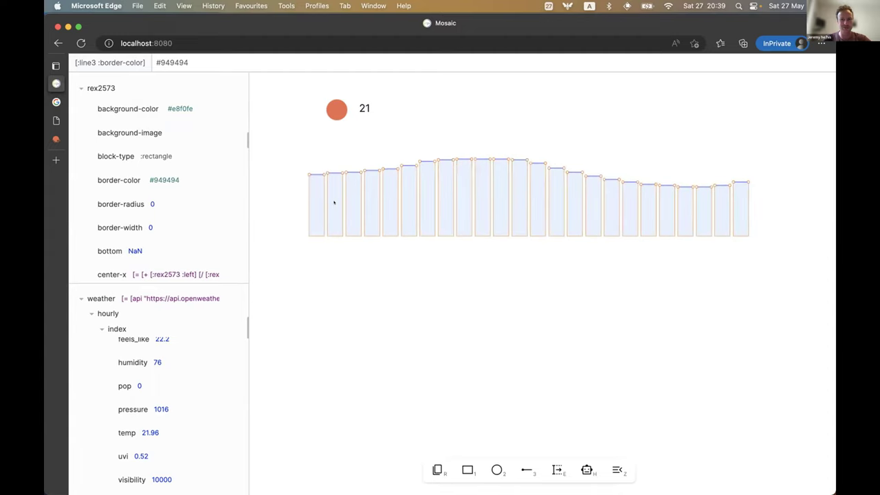
pyautogui.click(344, 267)
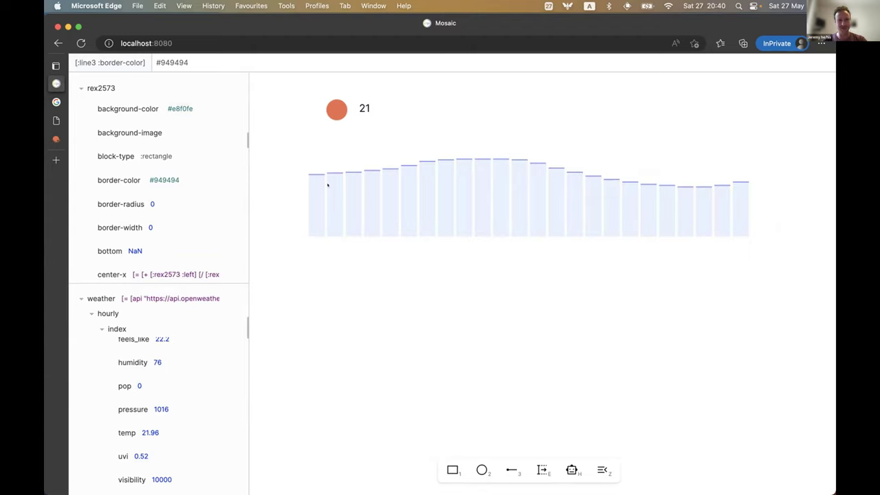
# Set the humidity bars' bottom property to 30.
pyautogui.click(137, 250)
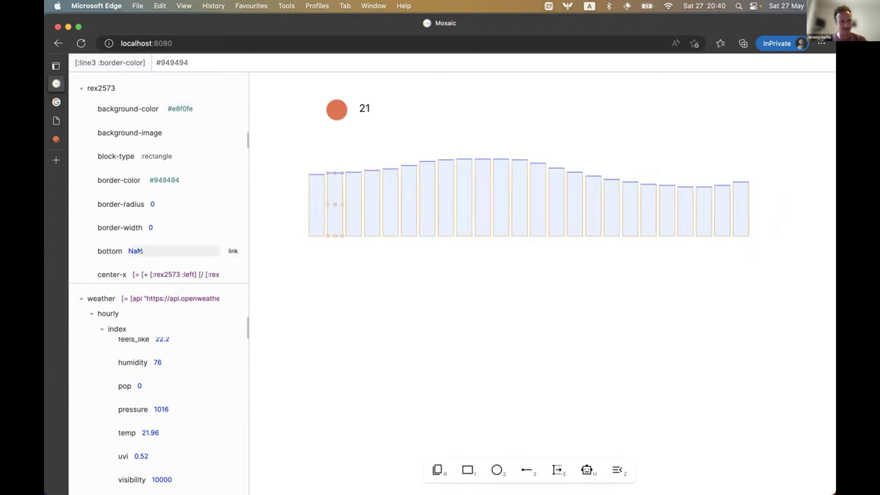
pyautogui.press('super+a')
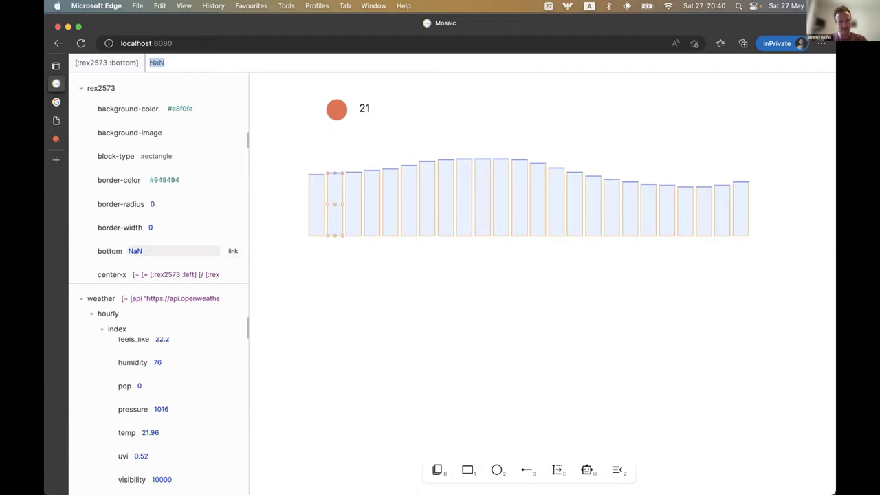
pyautogui.write('30')
pyautogui.press('Return')
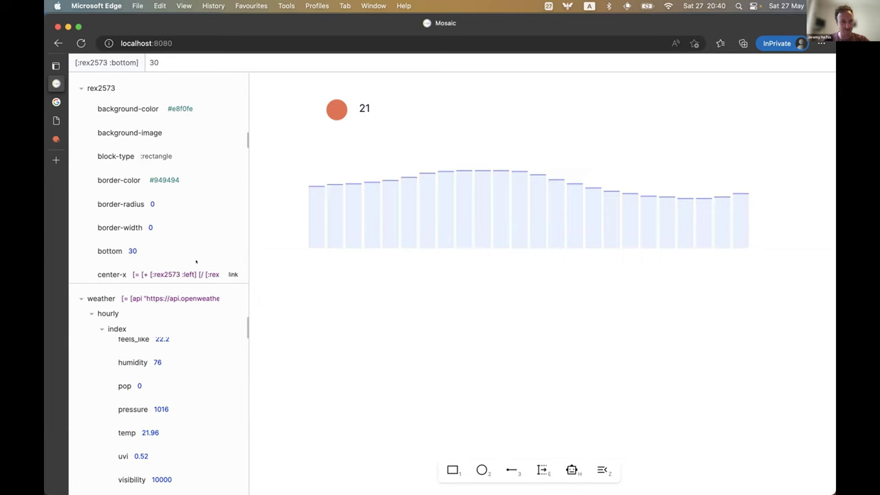
pyautogui.hotkey('ctrl', 'Tab')
pyautogui.hotkey('ctrl', 'shift', 'Tab')
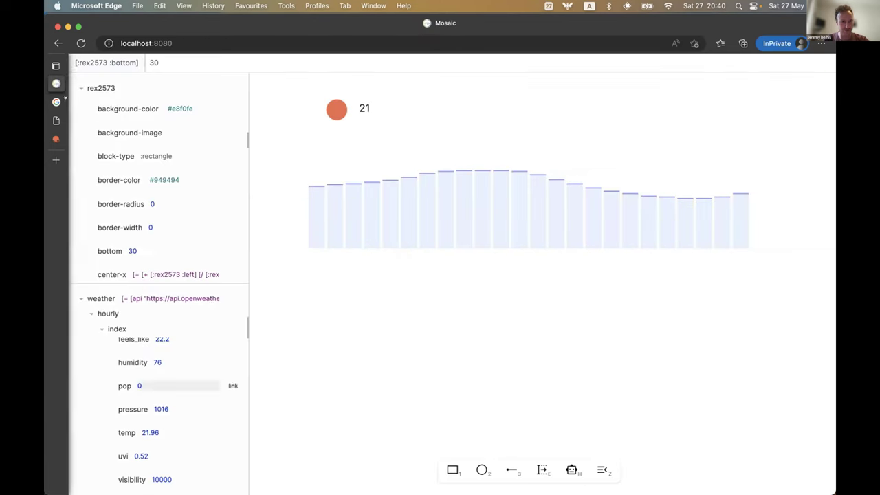
# Draw a repeated row of small rectangles just below the bars and link their text to the hourly index humidity.
pyautogui.click(230, 371)
pyautogui.press('1')
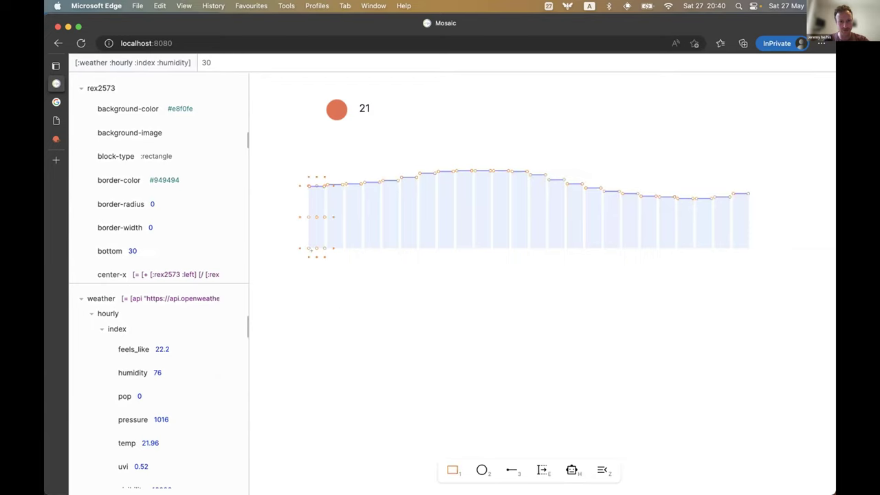
pyautogui.click(317, 257)
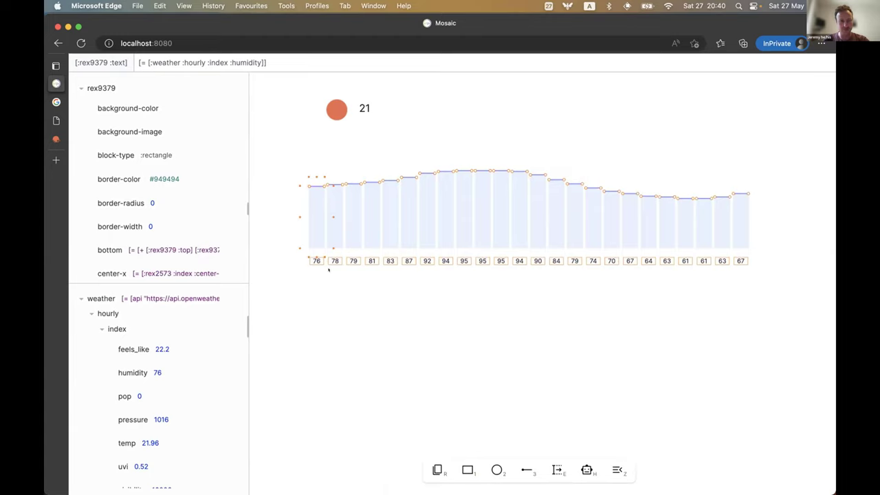
# Change the labels' text formula to [= [:weather :hourly [* 3 :index] :humidity]] so they use every third hour.
pyautogui.scroll(-10, 221, 226)
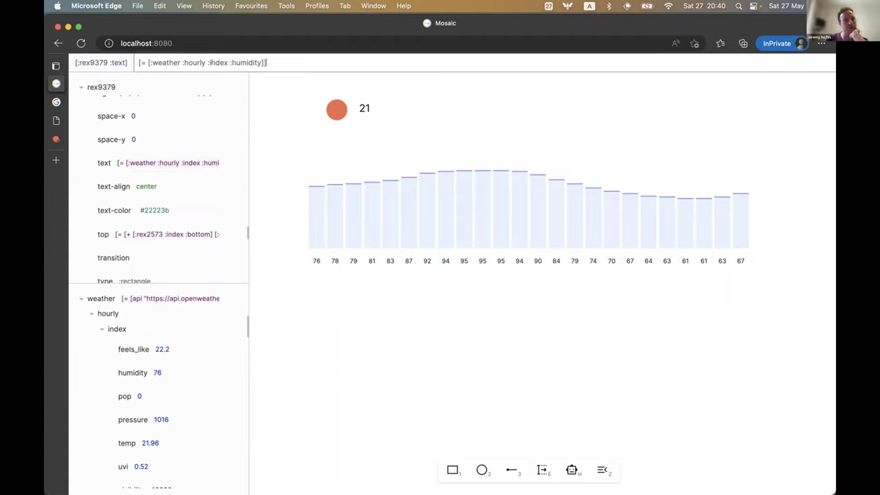
pyautogui.doubleClick(213, 61)
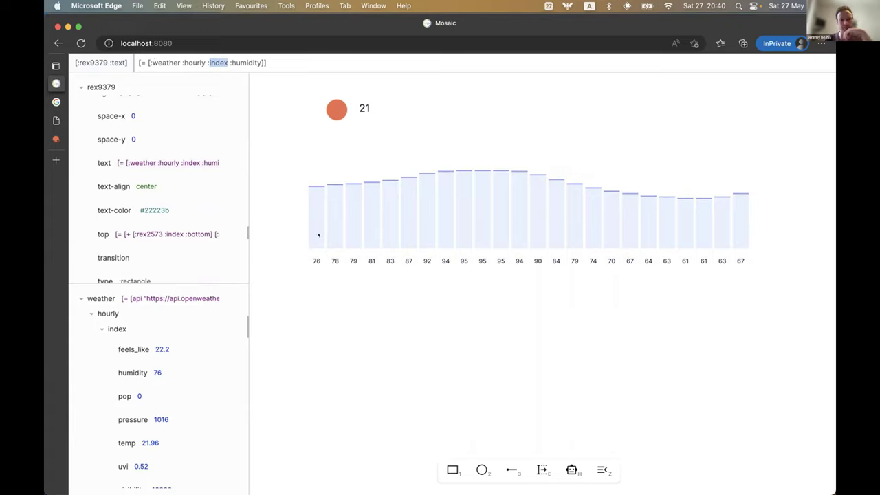
pyautogui.press('Escape')
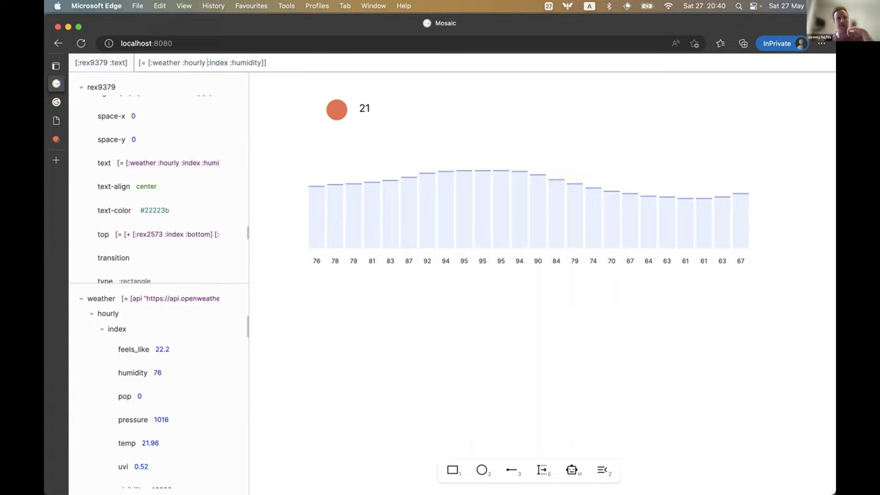
pyautogui.write('[* 3 :index')
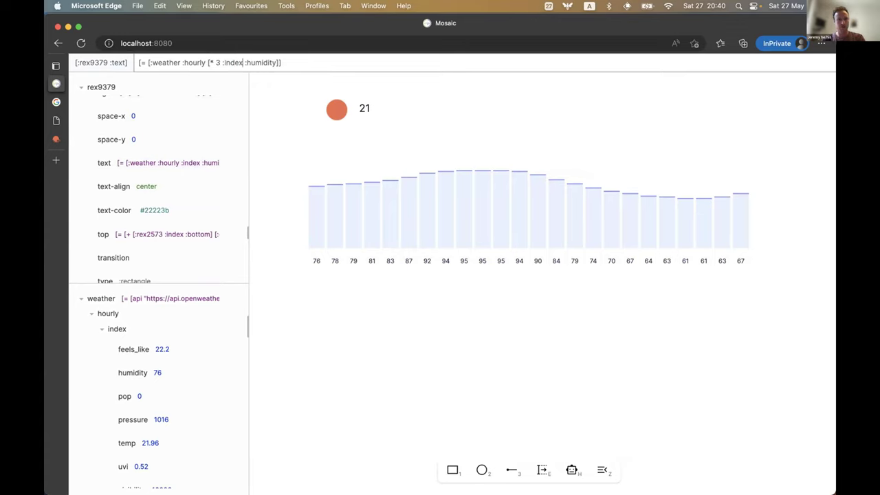
pyautogui.write(']')
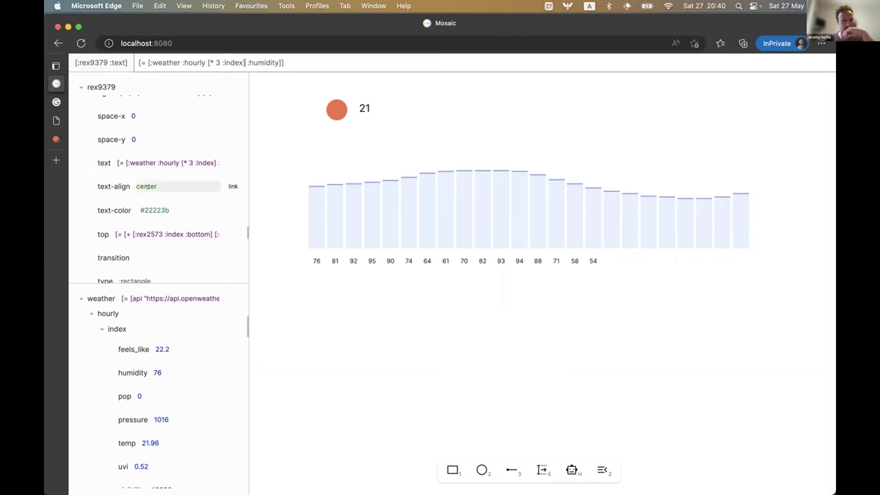
# Change the labels' center-x formula to [= [:rex2573 [* 3 :index] :center-x]] so they align with every third bar.
pyautogui.scroll(5, 138, 172)
pyautogui.scroll(3, 148, 186)
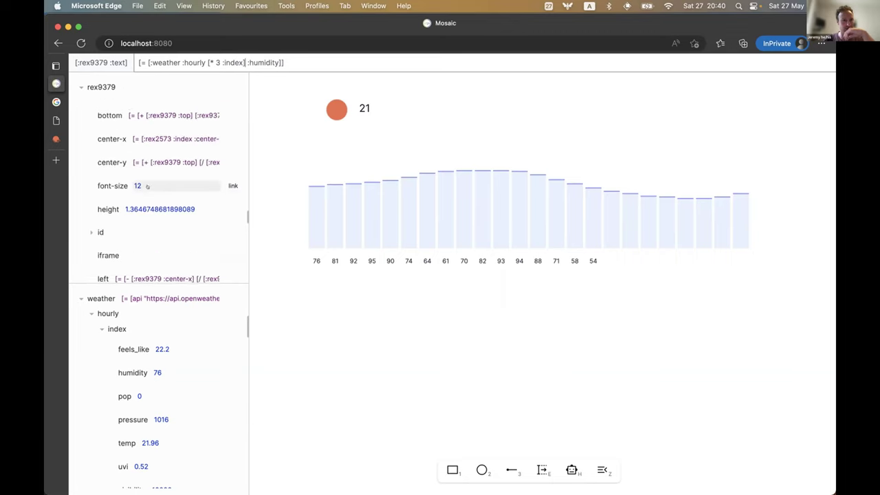
pyautogui.click(148, 160)
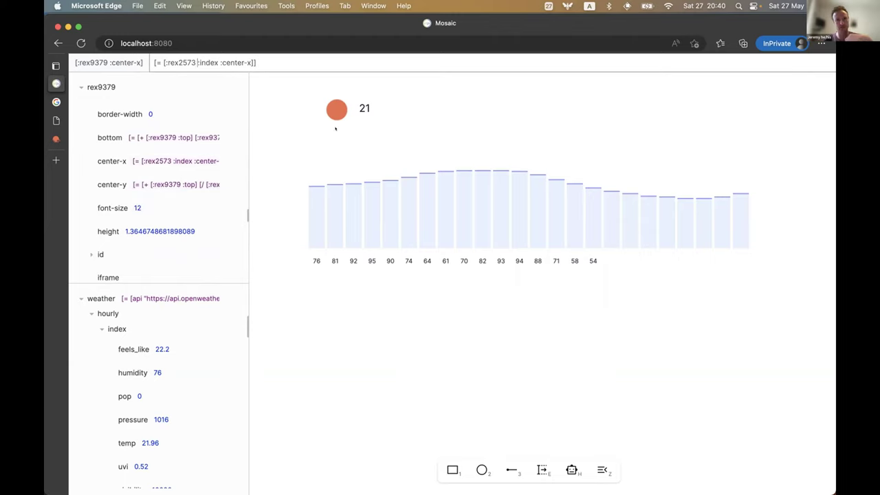
pyautogui.write('[* 3 :index')
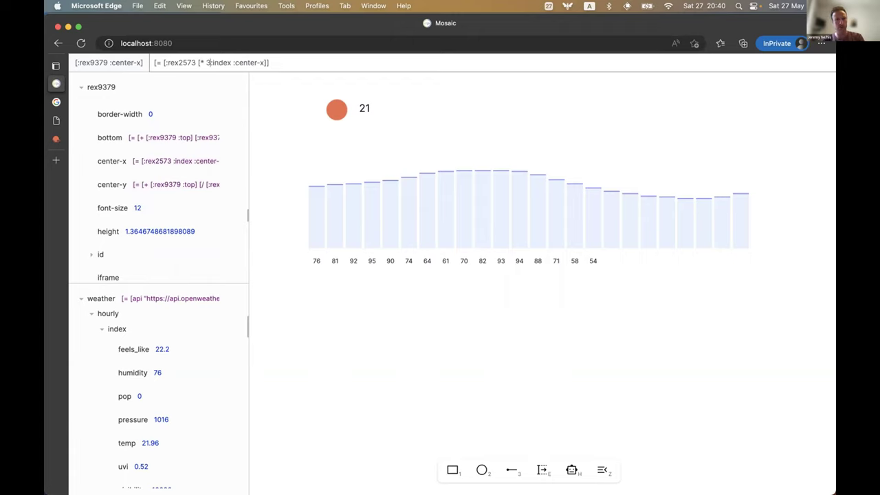
pyautogui.write(']')
pyautogui.press('Return')
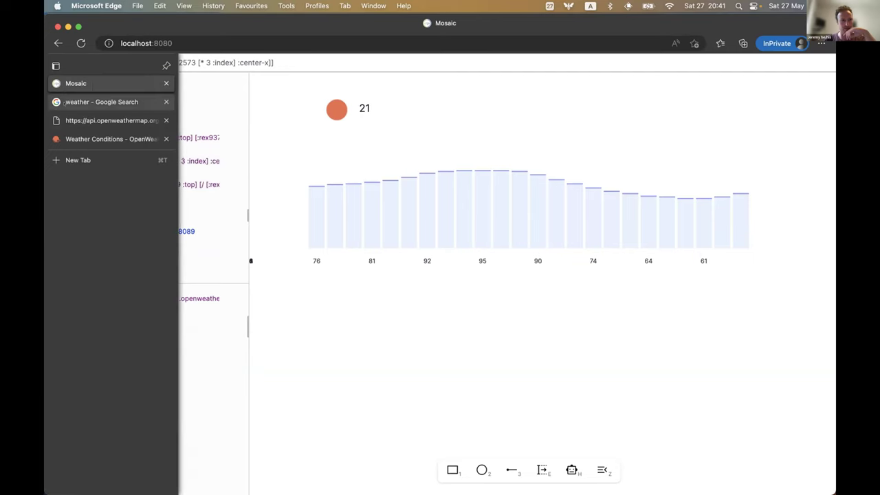
# Compare the three-hourly labels with Google's hourly weather forecast chart and return to Mosaic.
pyautogui.click(76, 102)
pyautogui.click(110, 120)
pyautogui.click(102, 102)
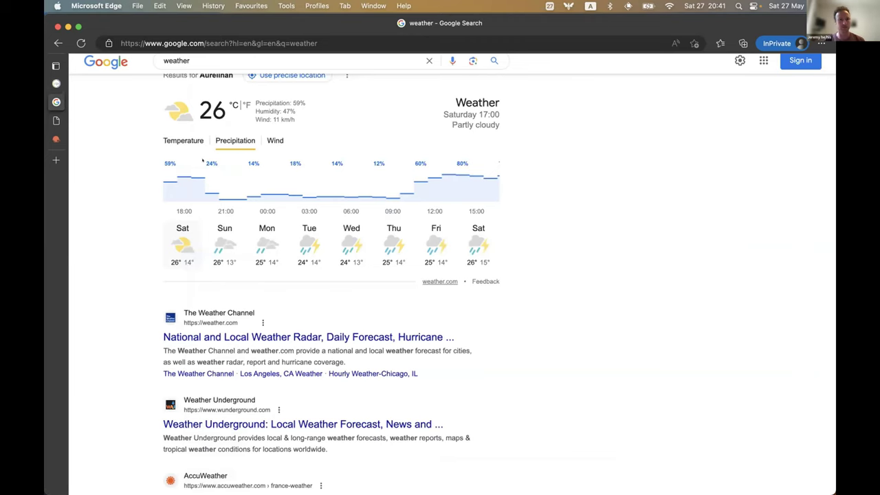
pyautogui.click(57, 83)
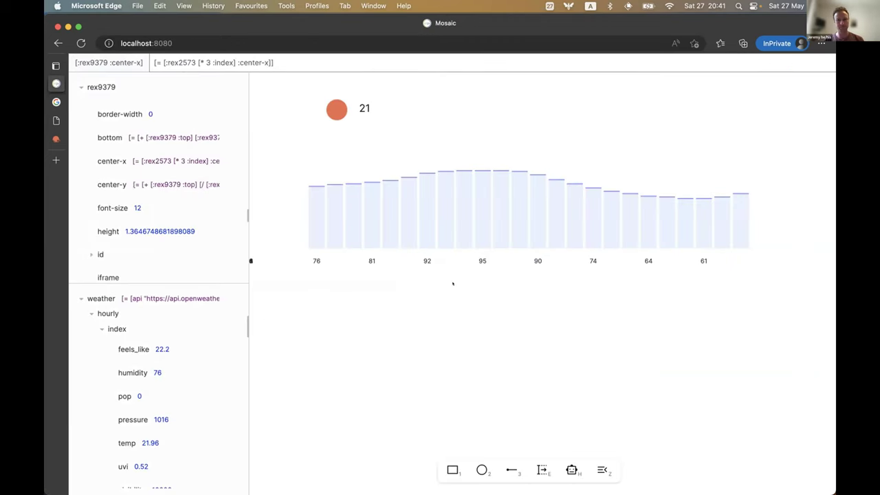
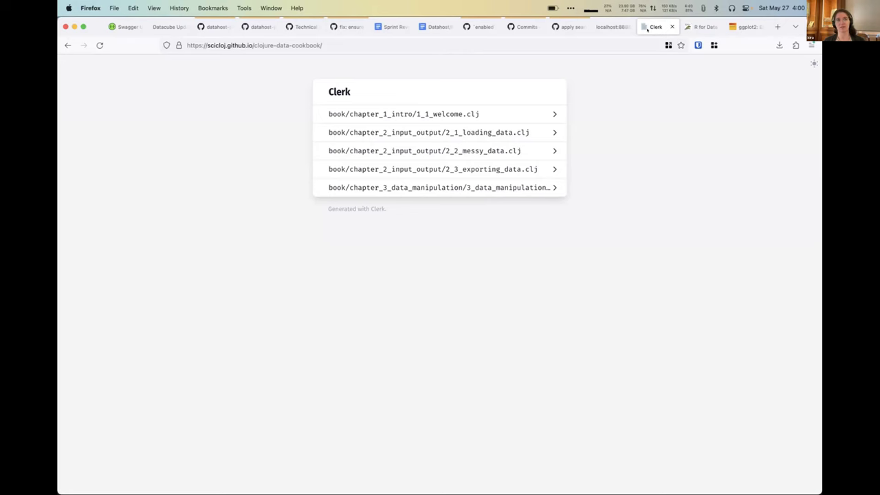
# Switch to the R for Data Science book in Firefox and open its Data visualization chapter.
pyautogui.click(701, 26)
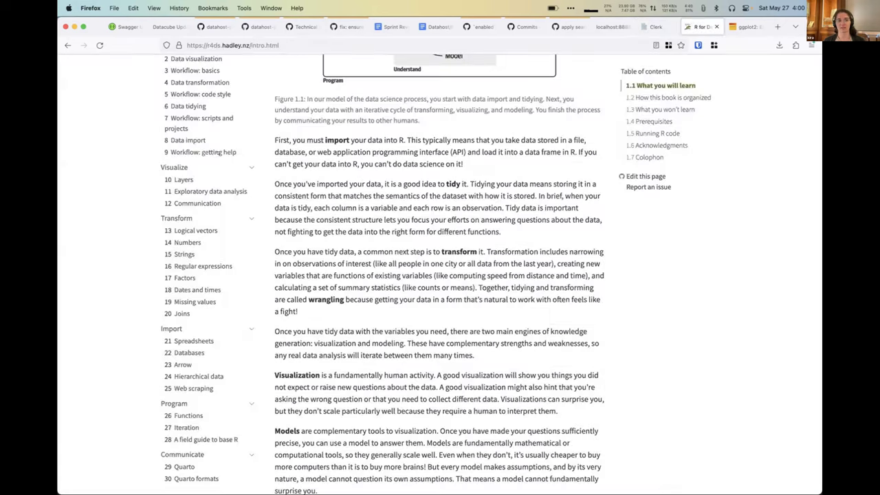
pyautogui.scroll(5, 215, 153)
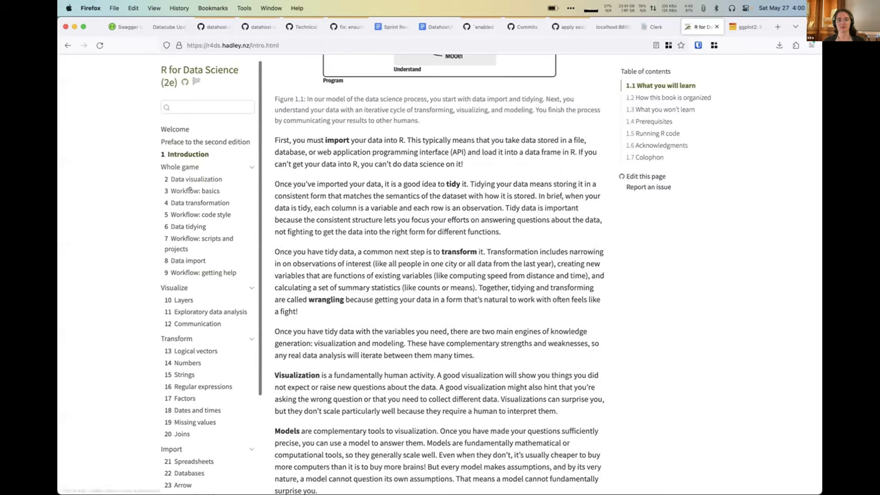
pyautogui.scroll(-1, 189, 178)
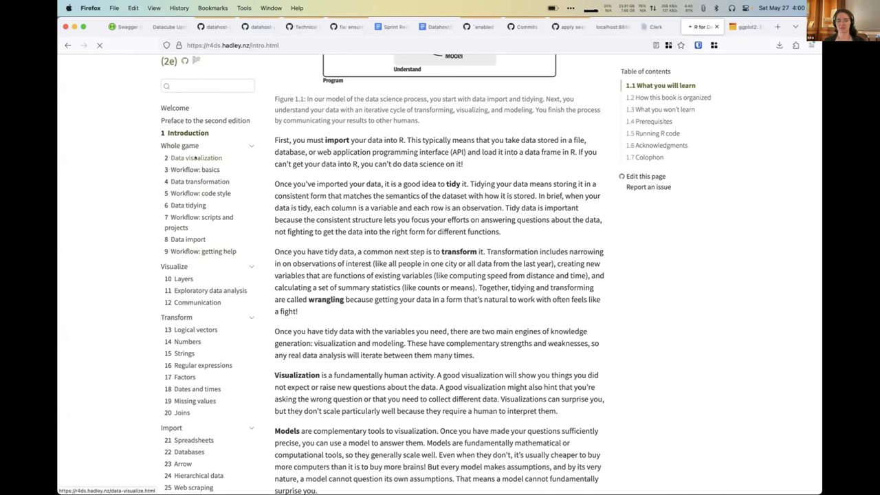
pyautogui.click(196, 157)
# Read through the Data visualization chapter from its introduction to the penguins data frame section.
pyautogui.scroll(-1, 297, 253)
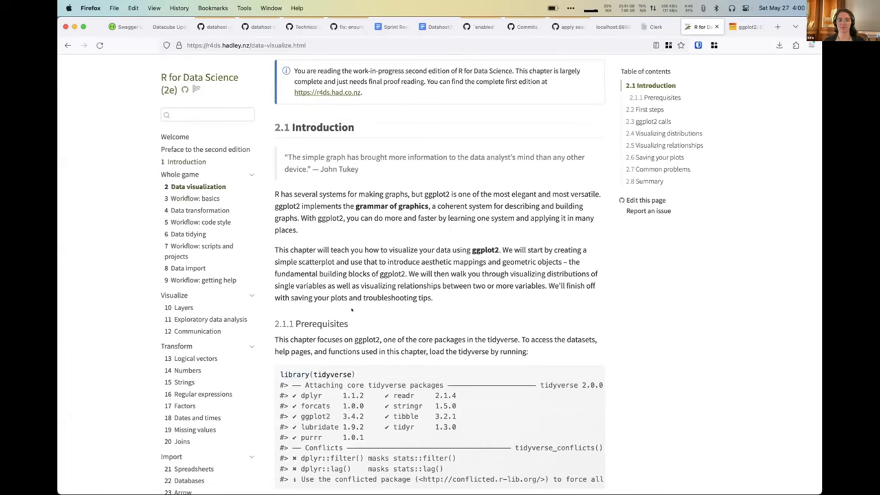
pyautogui.scroll(-1, 352, 300)
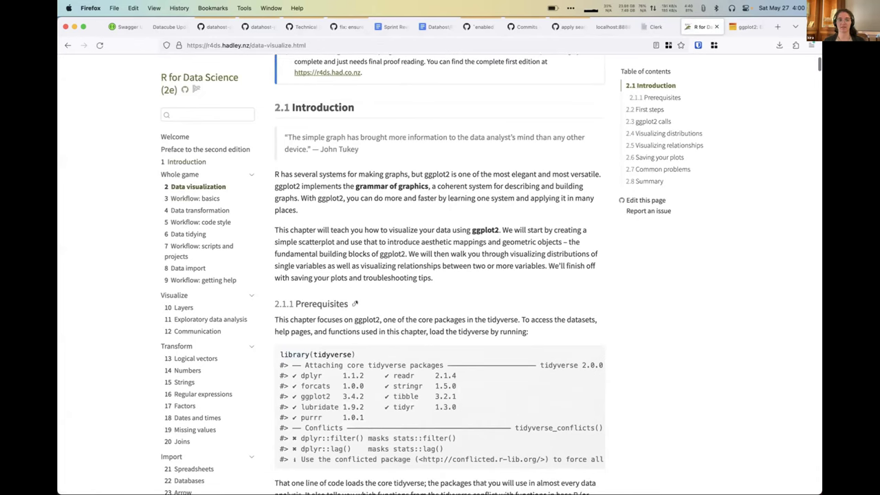
pyautogui.scroll(-2, 355, 303)
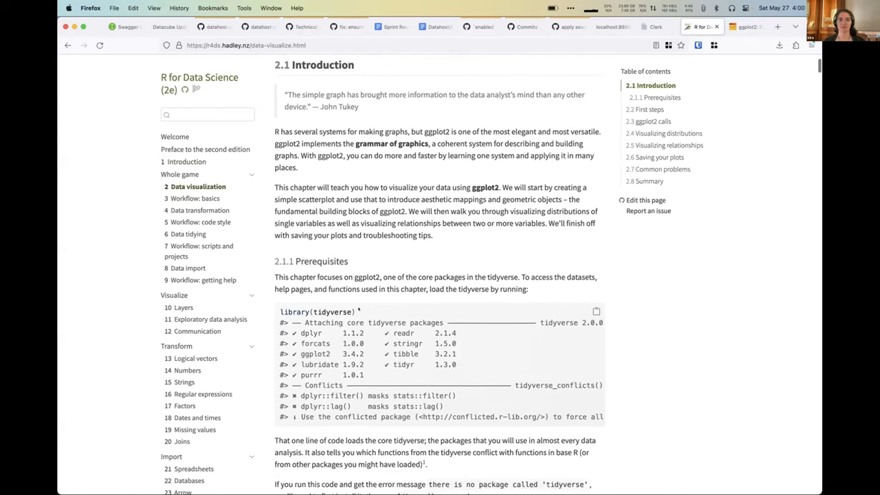
pyautogui.scroll(-10, 358, 310)
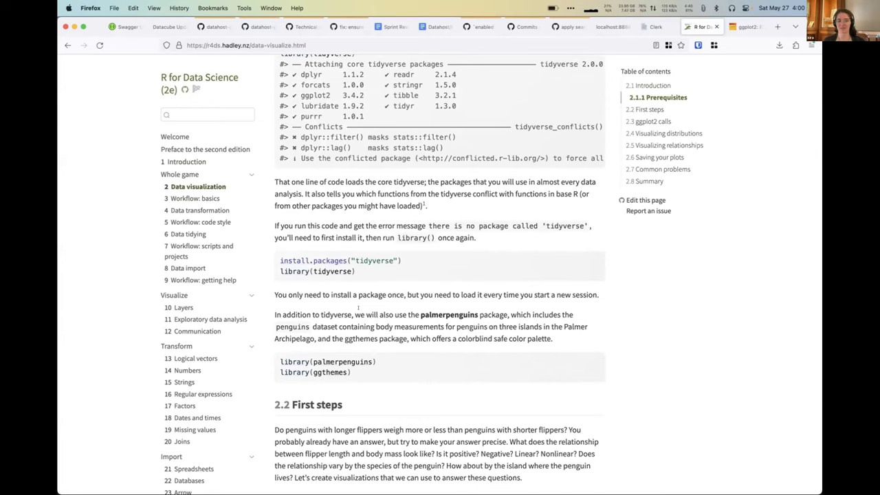
pyautogui.scroll(-10, 312, 361)
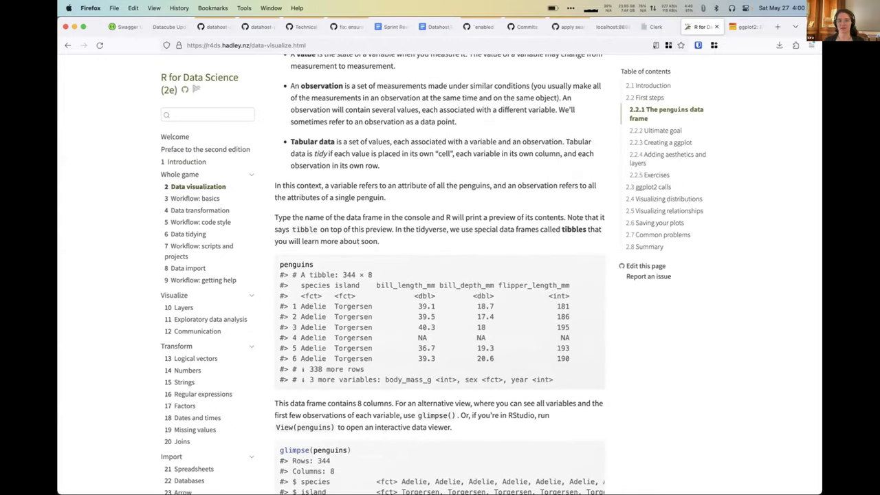
# Compare the Clojure data cookbook's Clerk chapter index with the prose around the penguins data frame in R for Data Science.
pyautogui.click(656, 26)
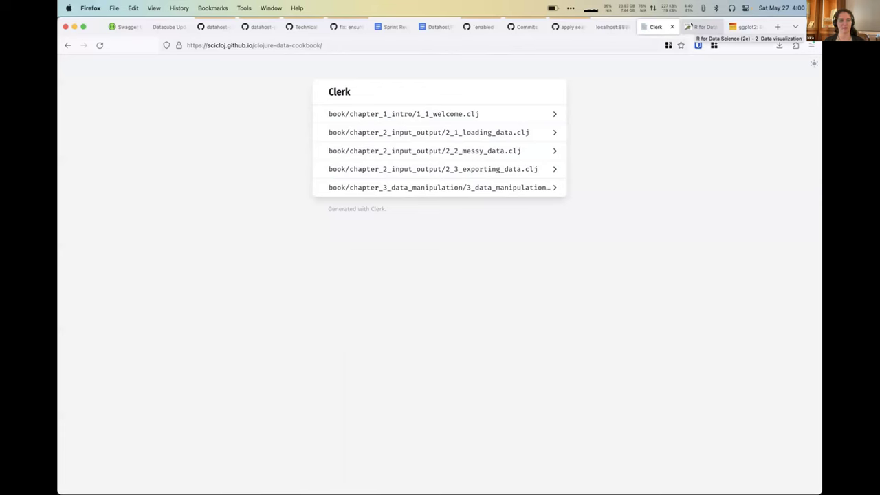
pyautogui.click(692, 25)
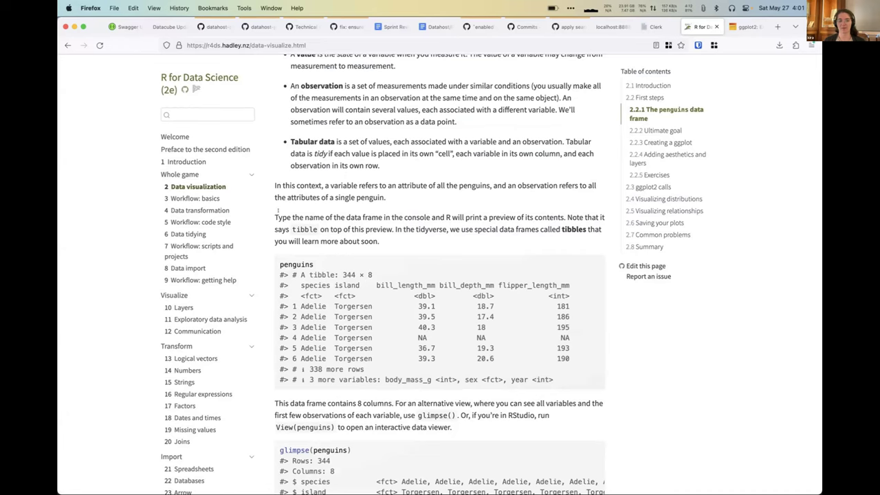
pyautogui.moveTo(273, 183)
pyautogui.mouseDown()
pyautogui.moveTo(384, 199)
pyautogui.moveTo(379, 241)
pyautogui.moveTo(299, 208)
pyautogui.moveTo(275, 183)
pyautogui.mouseUp()
pyautogui.click(379, 241)
pyautogui.click(365, 200)
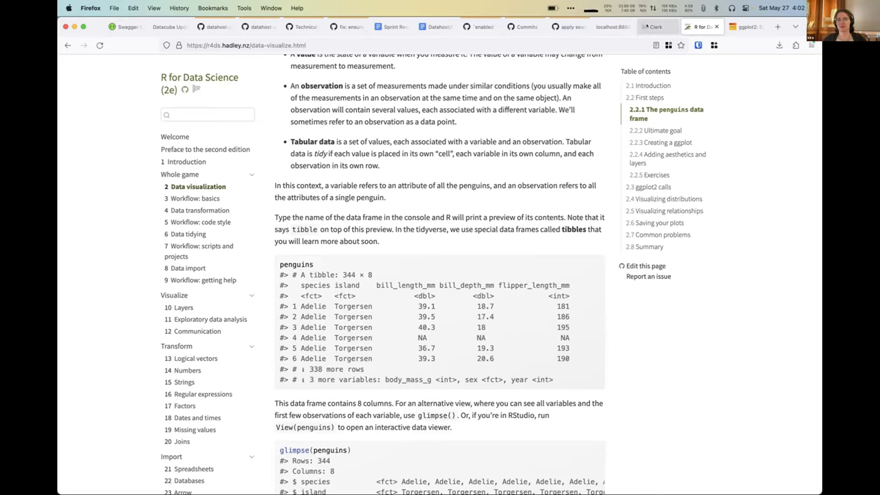
pyautogui.click(651, 27)
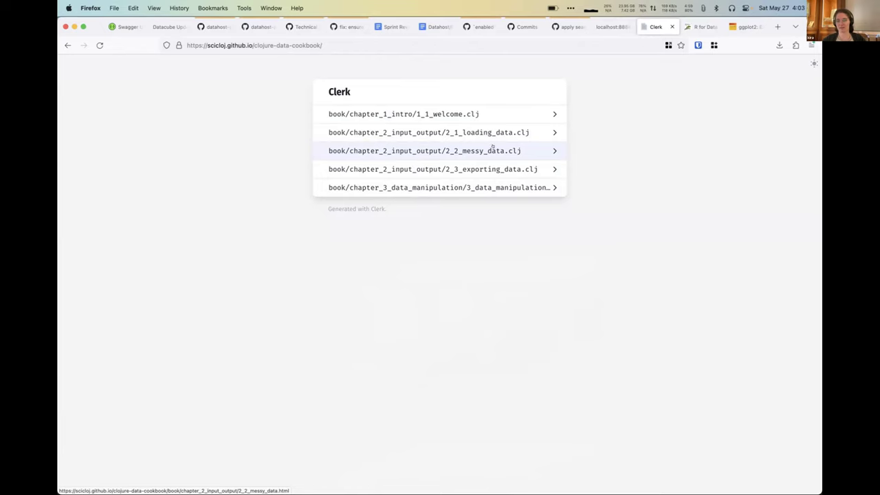
# Examine how the "Creating a ggplot" section of R for Data Science mixes code, plots and explanatory text.
pyautogui.click(701, 26)
pyautogui.scroll(-3, 597, 263)
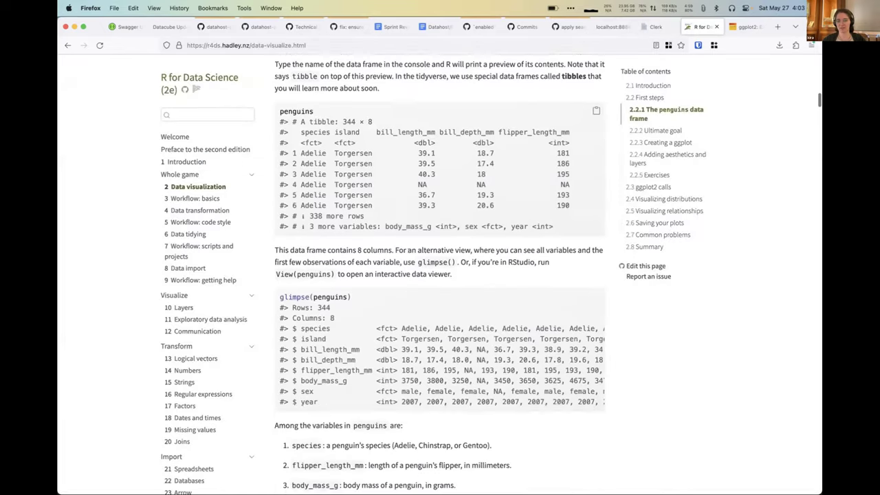
pyautogui.scroll(-10, 641, 181)
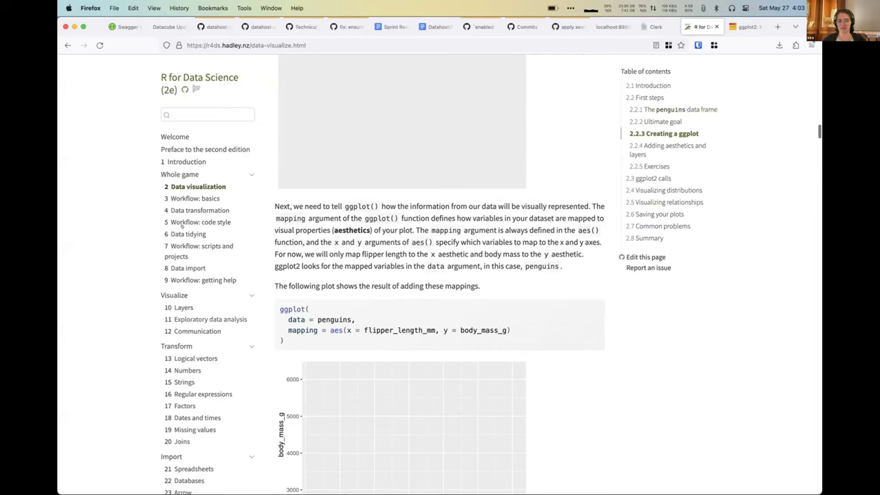
pyautogui.click(192, 111)
pyautogui.click(122, 102)
pyautogui.scroll(-10, 646, 430)
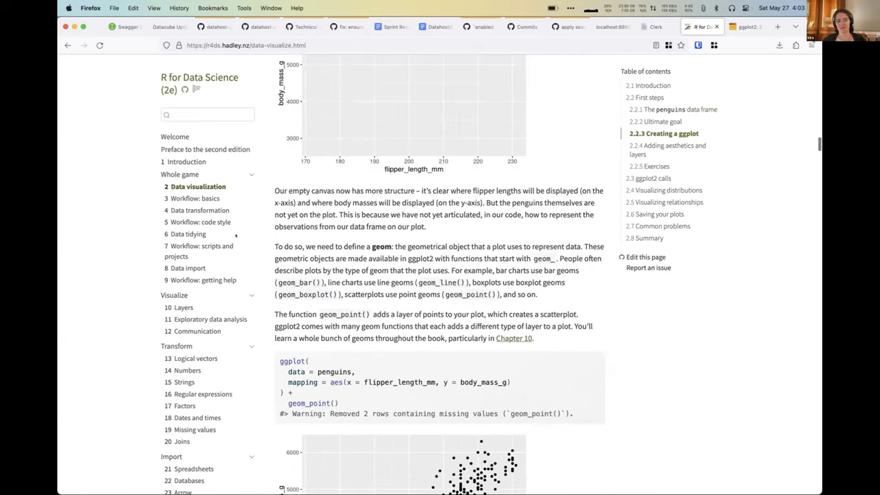
pyautogui.moveTo(271, 194); pyautogui.dragTo(336, 192)
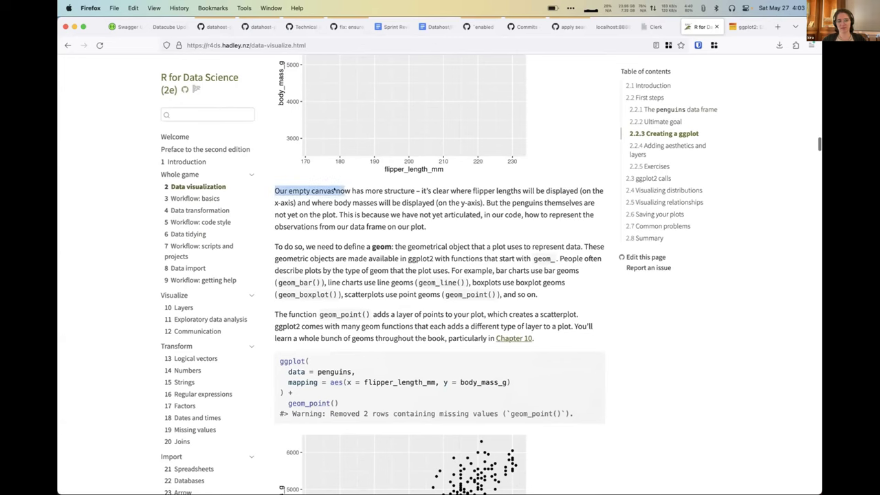
pyautogui.click(450, 231)
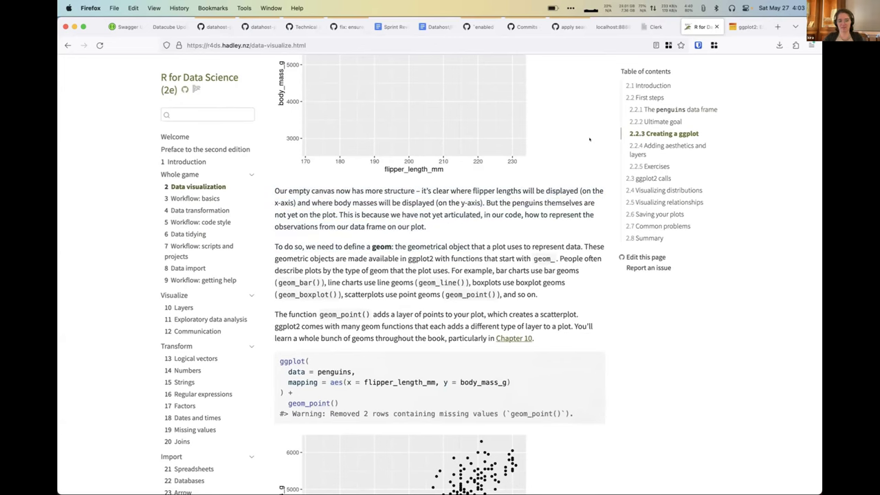
# Search Google for pandoc in a new browser tab and open the pandoc.org site.
pyautogui.press('super+t')
pyautogui.write('pando')
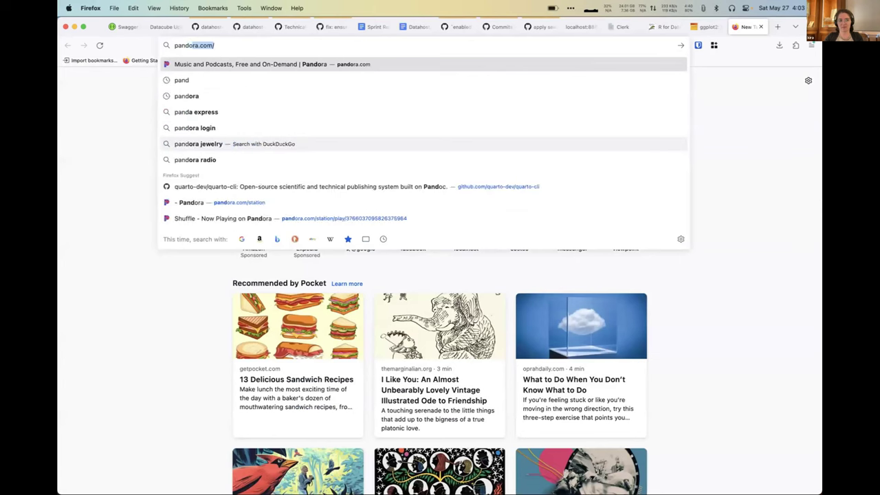
pyautogui.write('c')
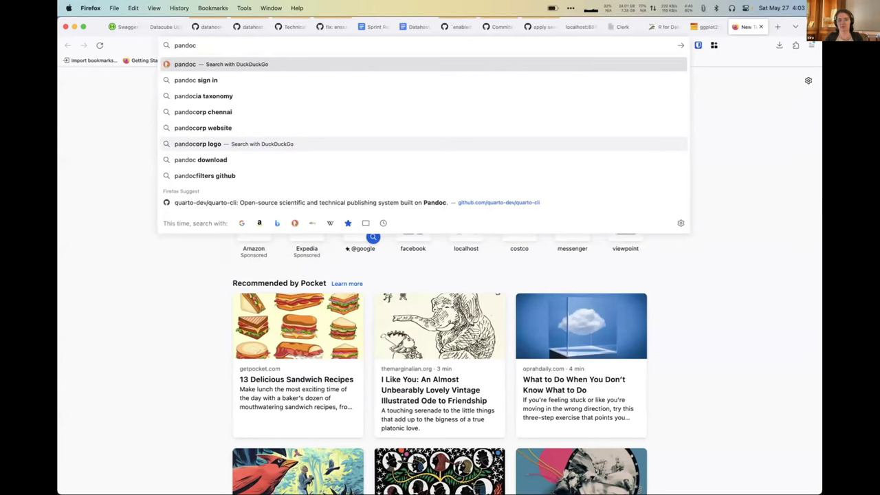
pyautogui.write(' !g')
pyautogui.press('Return')
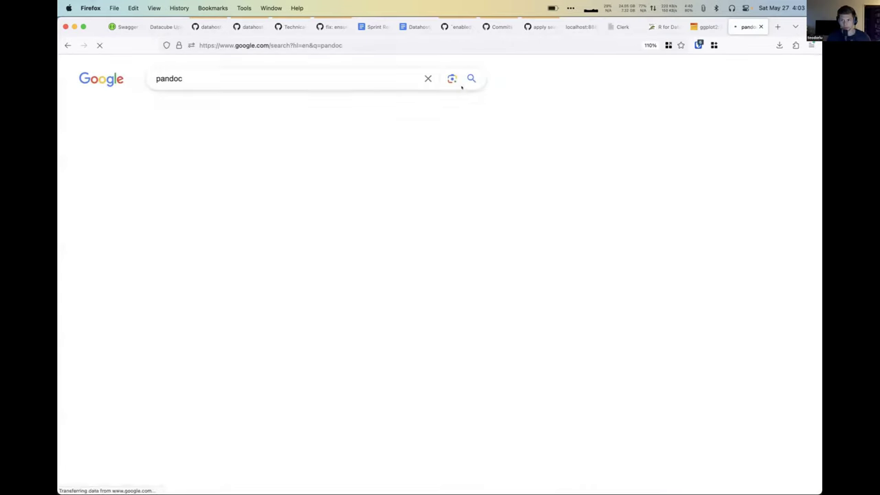
pyautogui.click(189, 172)
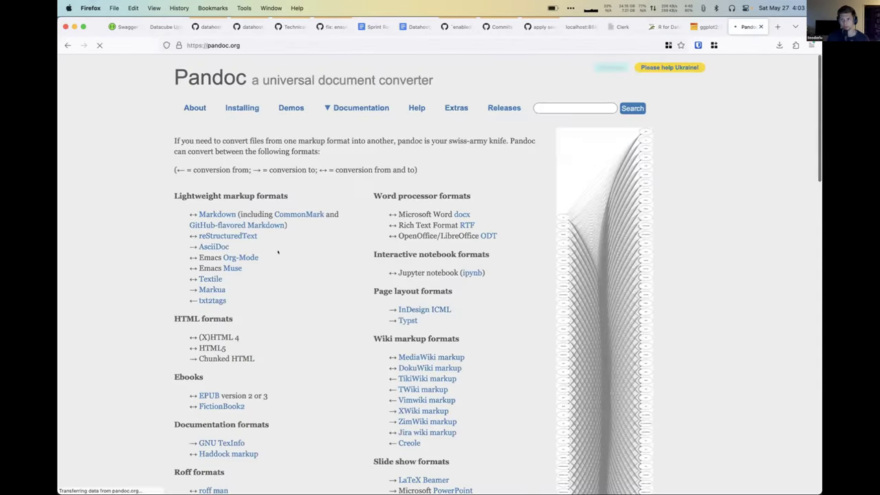
# Examine the list of document formats that Pandoc can convert from and to.
pyautogui.scroll(-2, 311, 294)
pyautogui.scroll(-1, 310, 294)
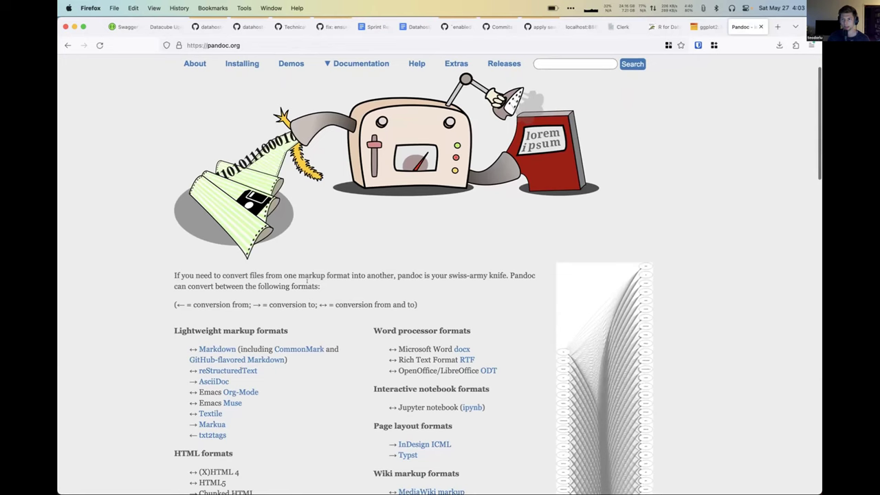
pyautogui.scroll(-2, 89, 415)
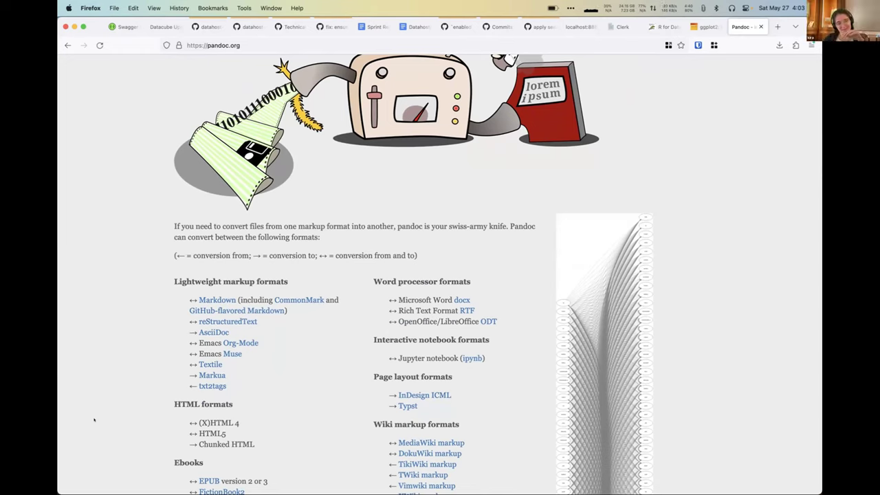
pyautogui.scroll(-1, 109, 437)
pyautogui.scroll(-5, 108, 437)
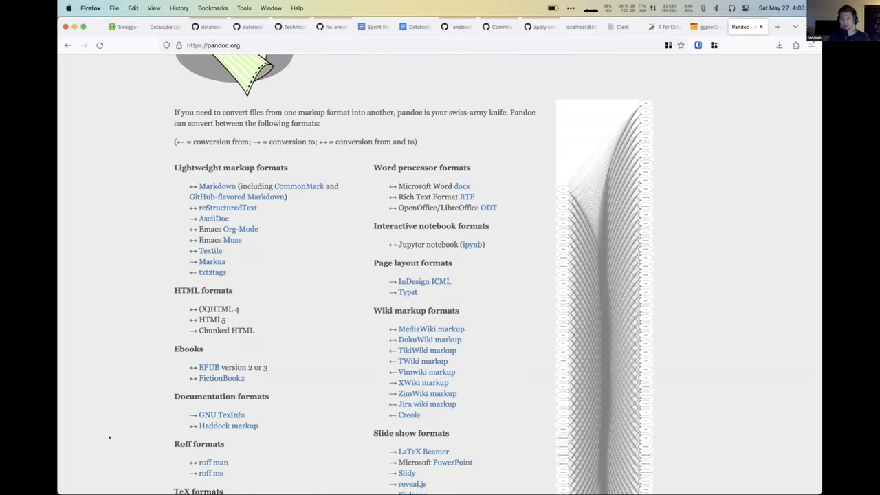
pyautogui.scroll(-3, 108, 437)
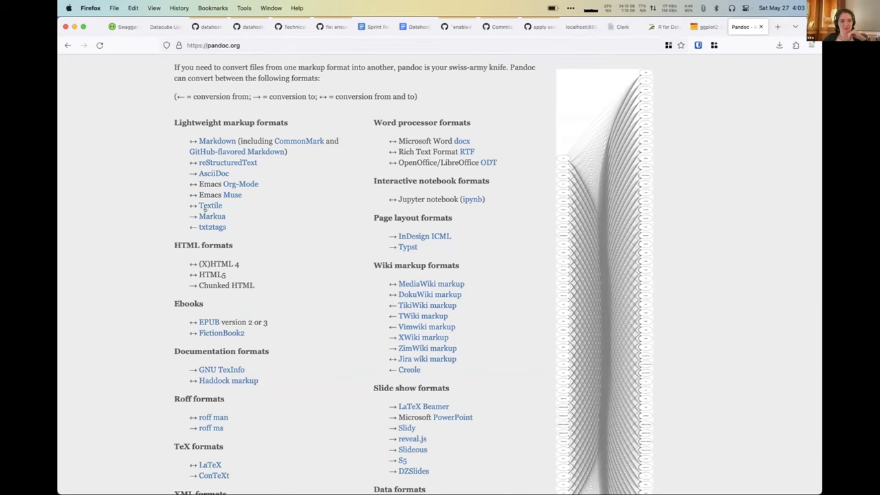
pyautogui.scroll(-10, 204, 209)
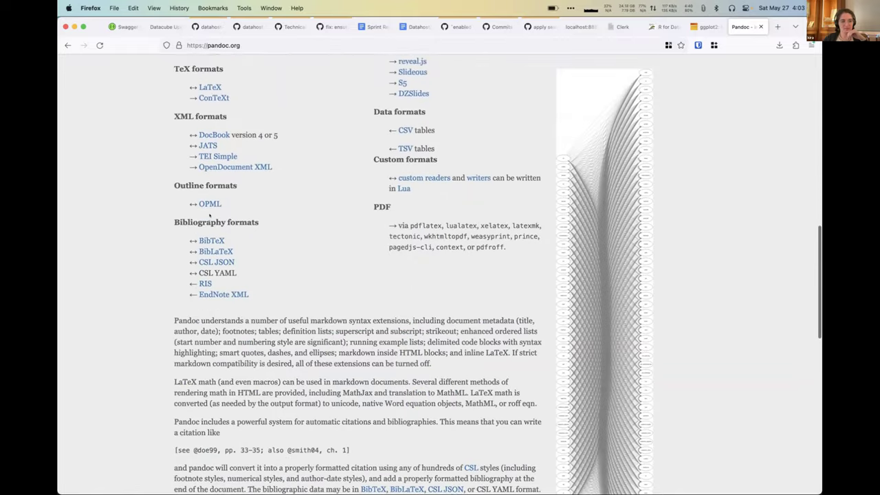
pyautogui.scroll(2, 210, 215)
pyautogui.scroll(10, 209, 215)
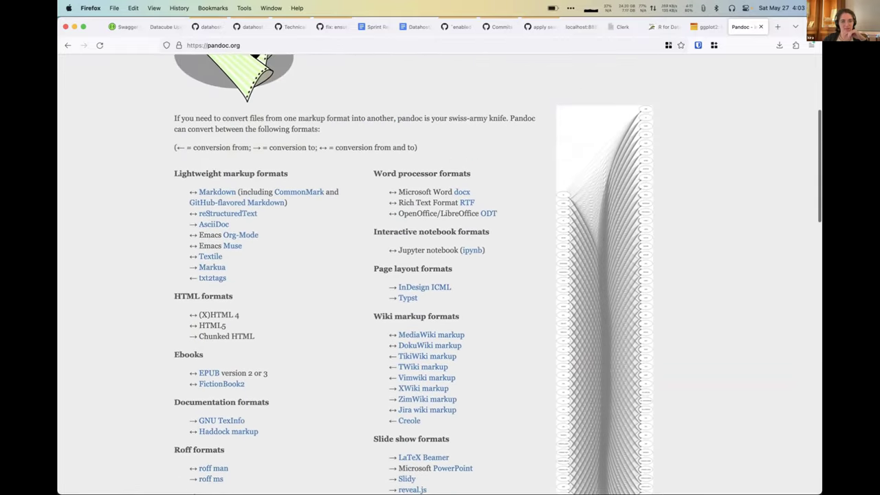
pyautogui.scroll(3, 209, 215)
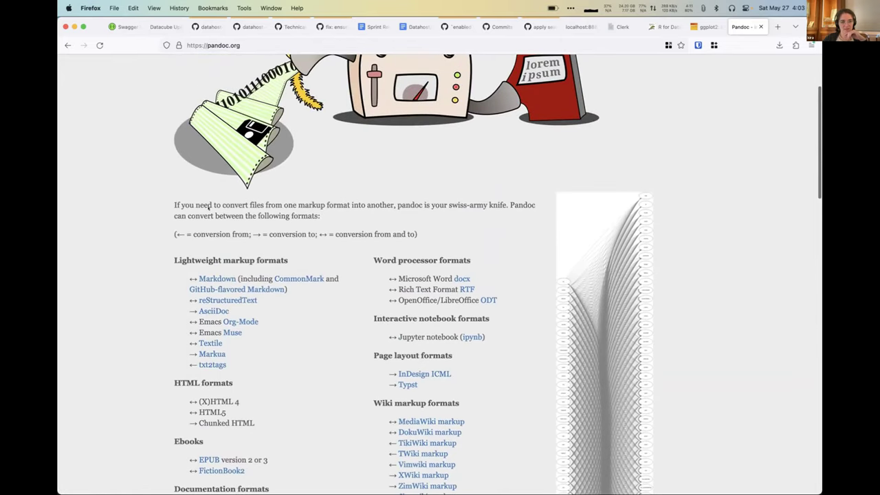
# Open the "Making an ebook" guide from the Pandoc site's documentation.
pyautogui.scroll(4, 209, 207)
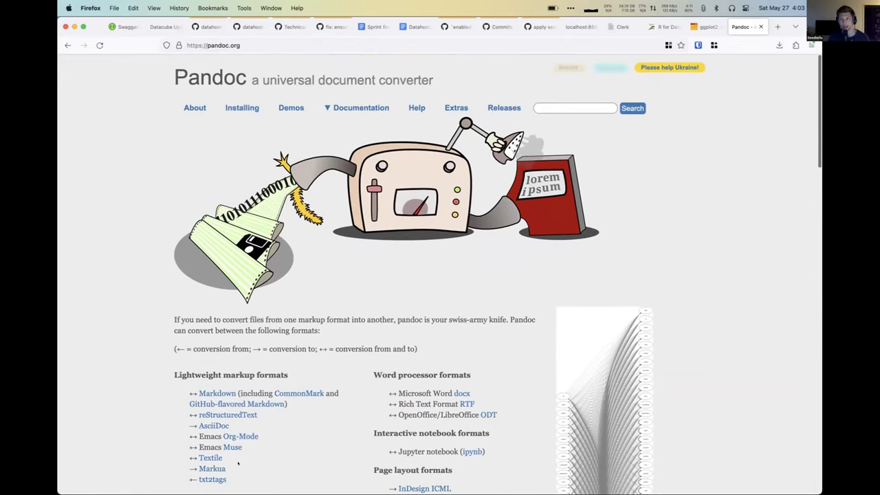
pyautogui.click(339, 105)
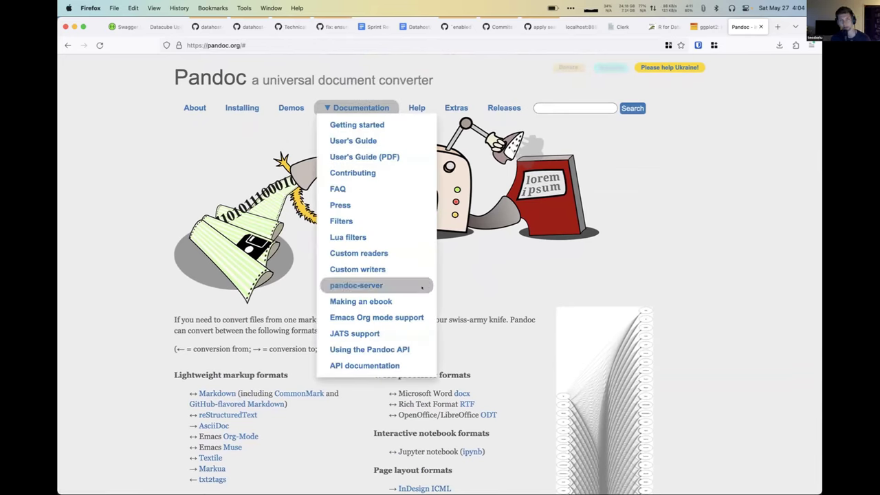
pyautogui.click(398, 301)
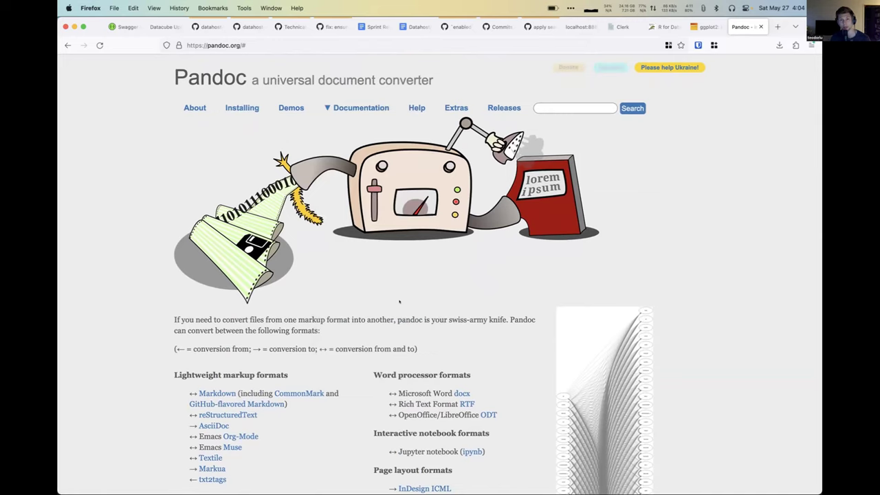
pyautogui.click(357, 108)
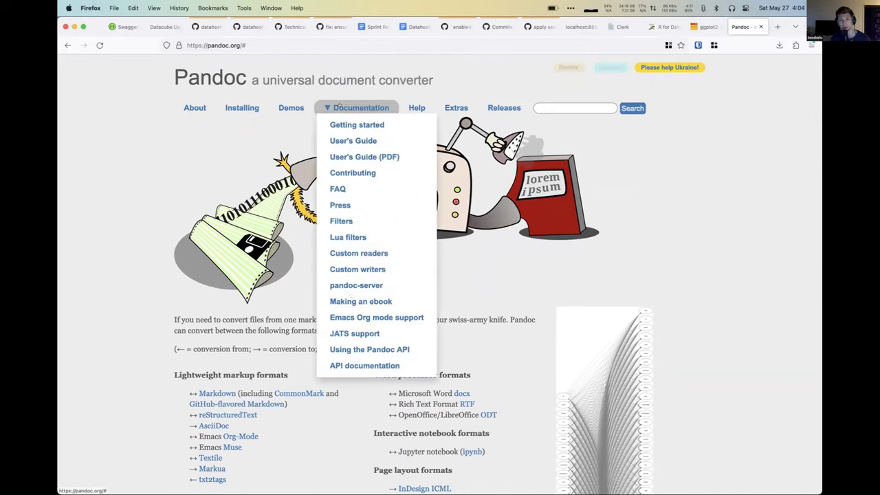
pyautogui.click(345, 302)
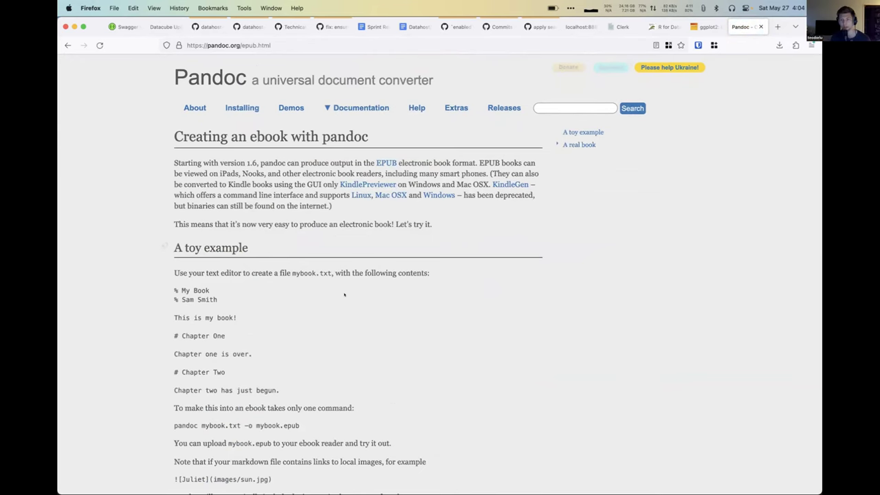
# Examine the Pandoc ebook guide from the toy example through the real-book conversion, format and math sections.
pyautogui.scroll(-10, 344, 294)
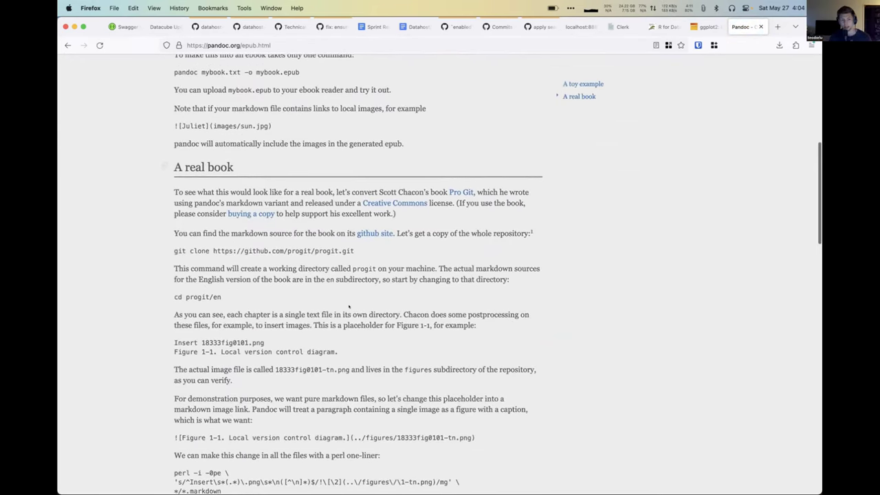
pyautogui.scroll(-1, 348, 307)
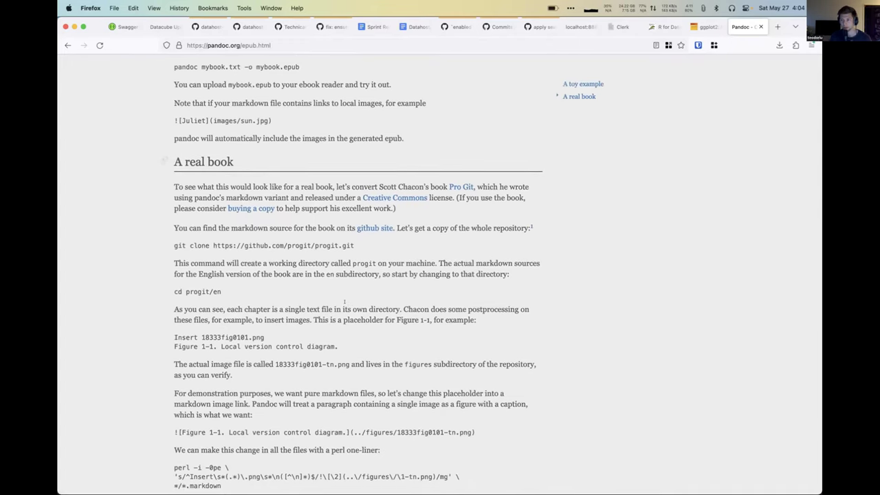
pyautogui.scroll(-5, 394, 386)
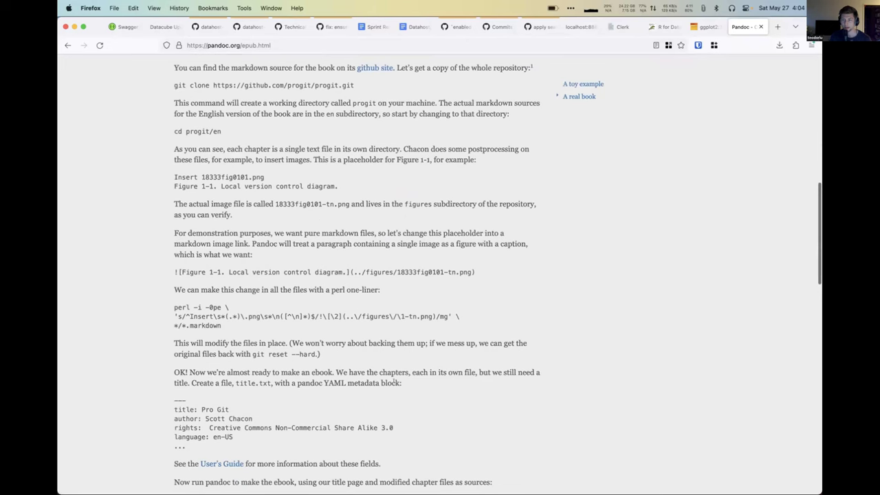
pyautogui.scroll(-10, 394, 382)
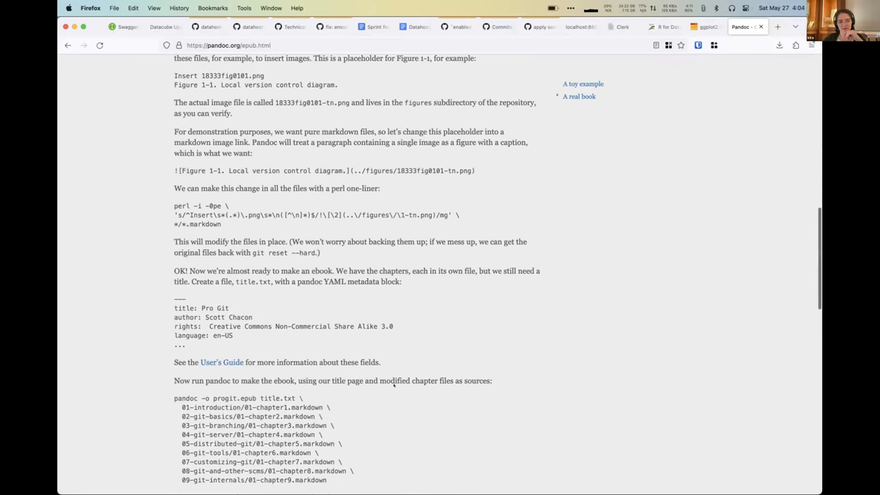
pyautogui.scroll(-1, 394, 372)
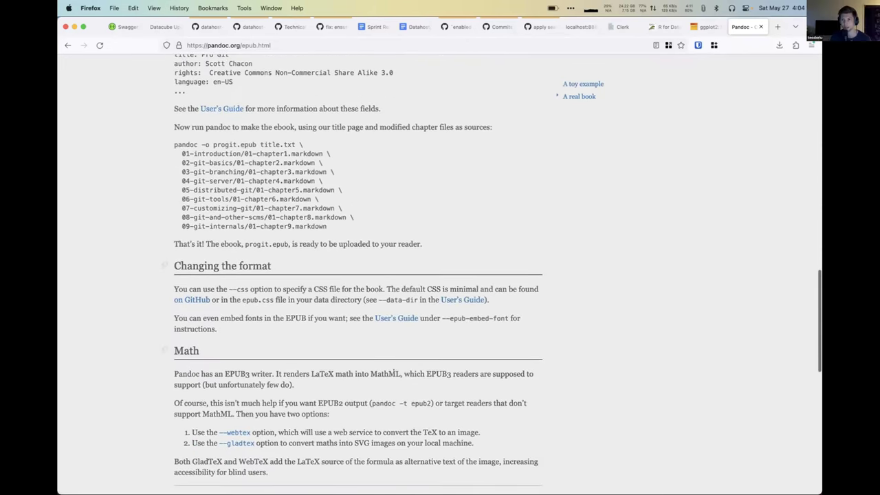
pyautogui.scroll(-9, 394, 372)
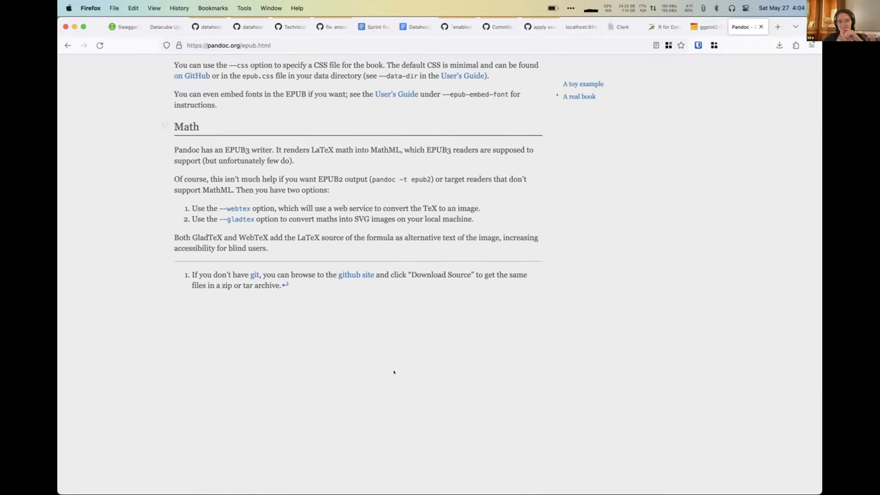
pyautogui.scroll(-9, 394, 372)
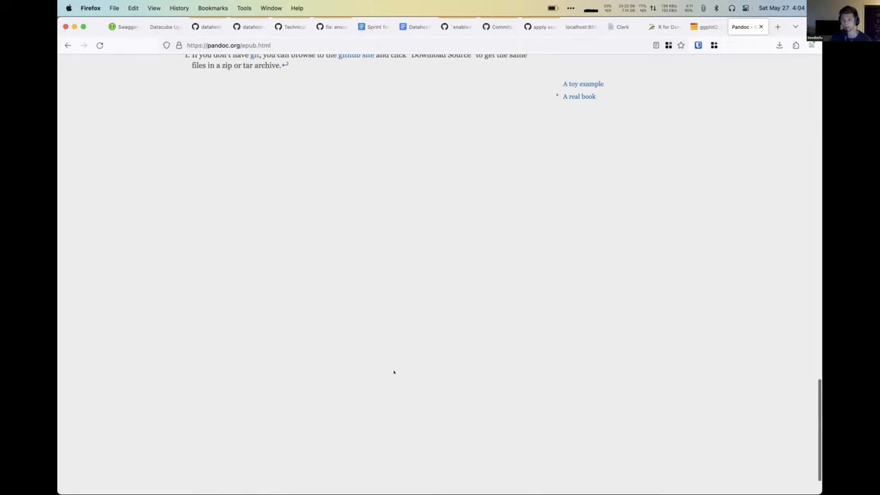
pyautogui.scroll(20, 394, 372)
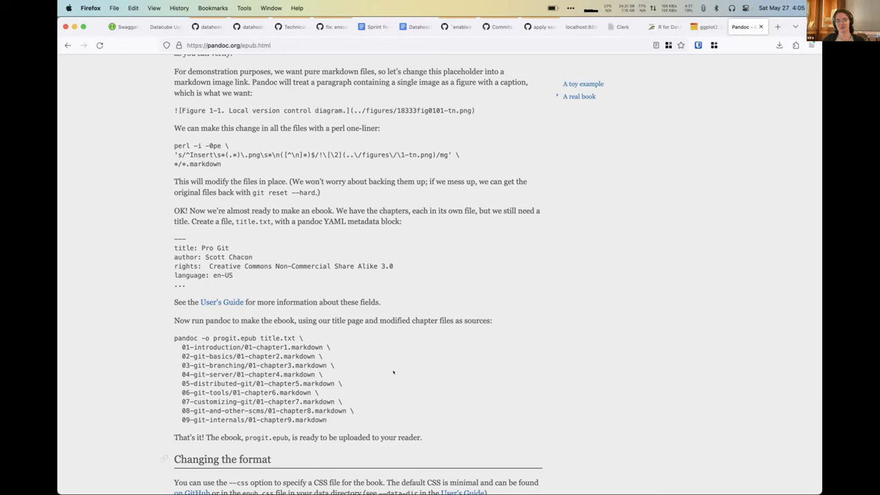
pyautogui.scroll(15, 393, 372)
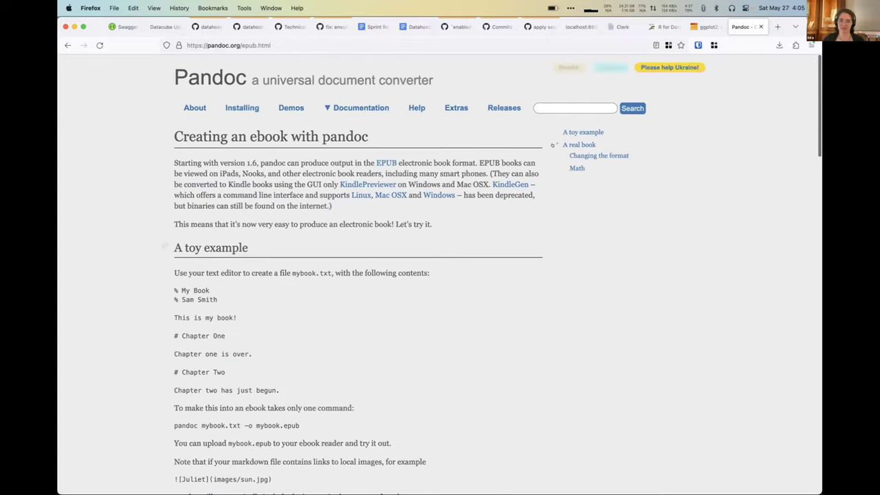
# Jump to the guide's "Changing the format" and "Math" sections, and collapse the "A real book" outline entry.
pyautogui.click(589, 154)
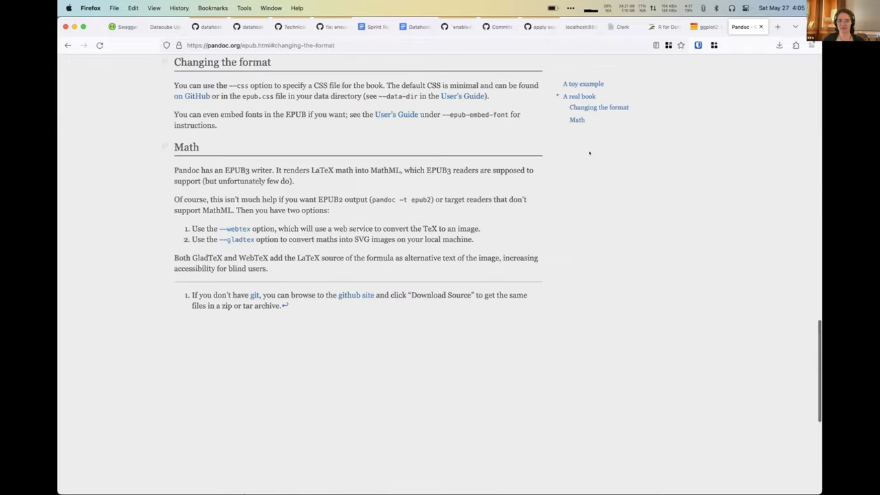
pyautogui.click(571, 121)
pyautogui.click(556, 97)
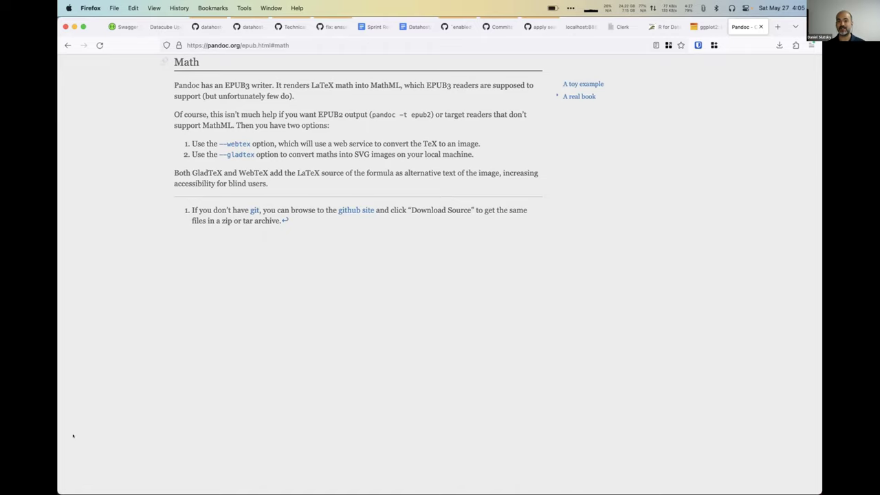
# Return to the Clojure data cookbook's Clerk index and open the chapter 2_1_loading_data.clj.
pyautogui.click(622, 26)
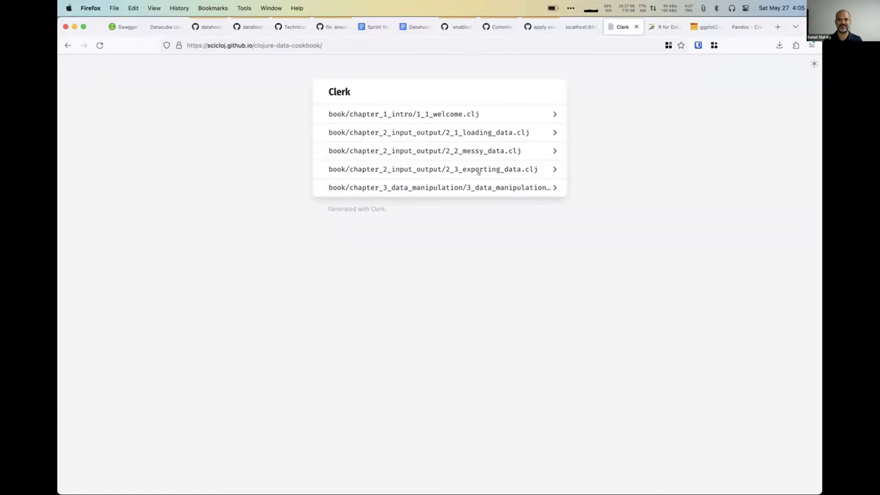
pyautogui.click(471, 136)
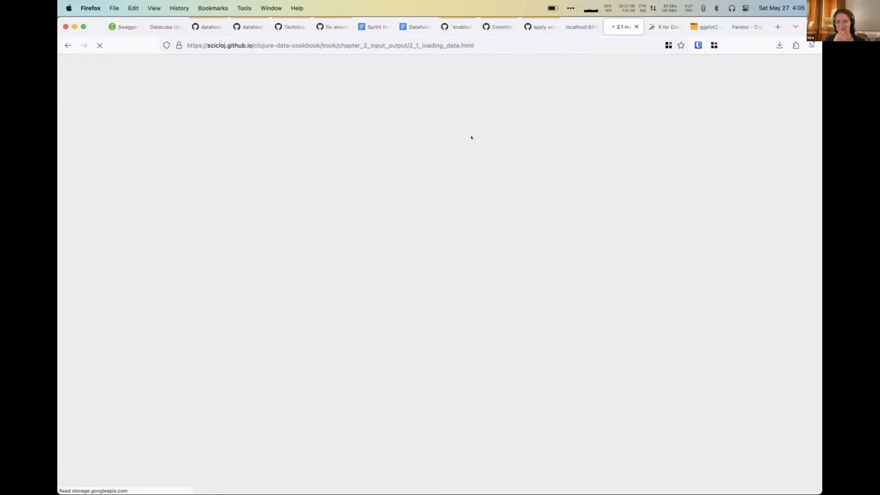